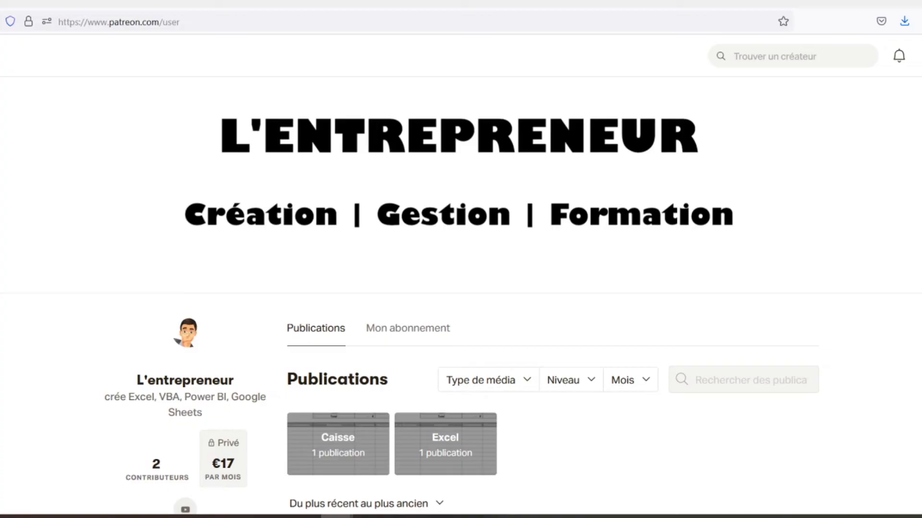
Look through the creator's Patreon publications down to the Feuilles de caisse post with its caisse.xlsx attachment
scroll(459, 296, "down", 3)
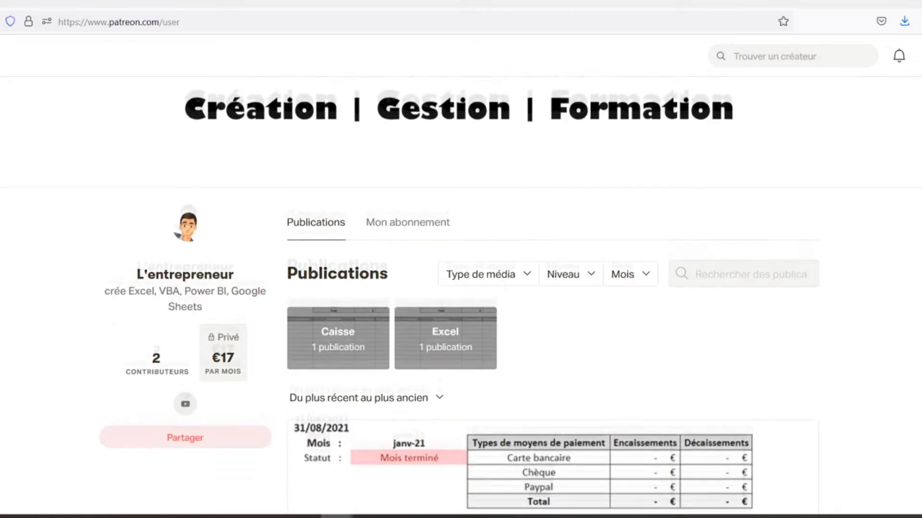
scroll(460, 295, "down", 2)
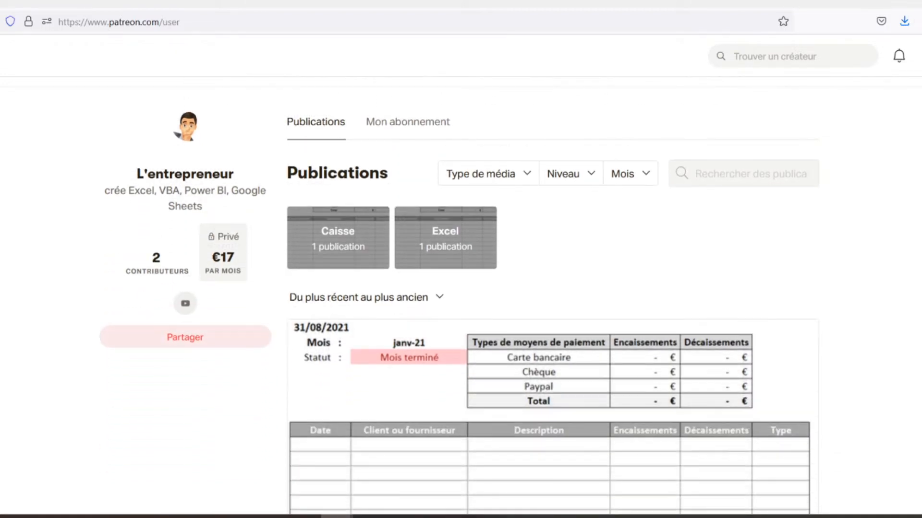
scroll(459, 295, "down", 3)
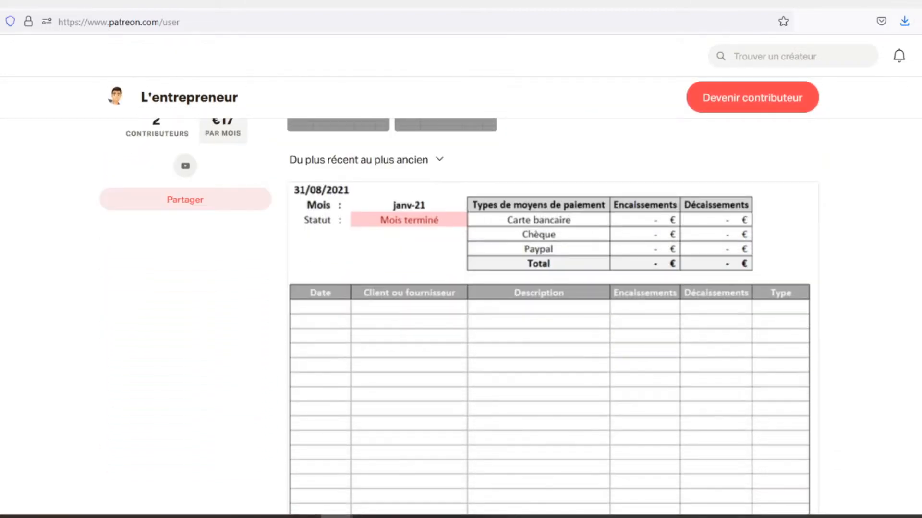
scroll(460, 295, "down", 2)
scroll(459, 295, "down", 2)
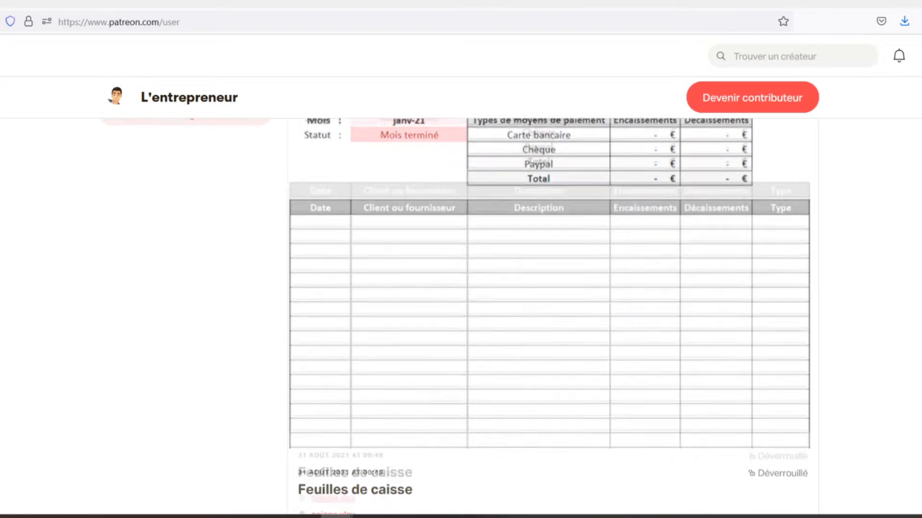
scroll(550, 295, "down", 2)
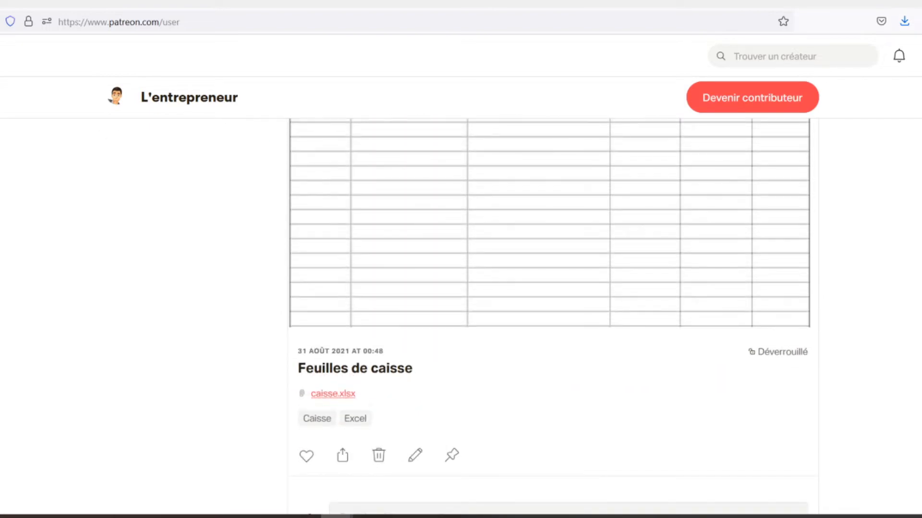
scroll(549, 295, "down", 2)
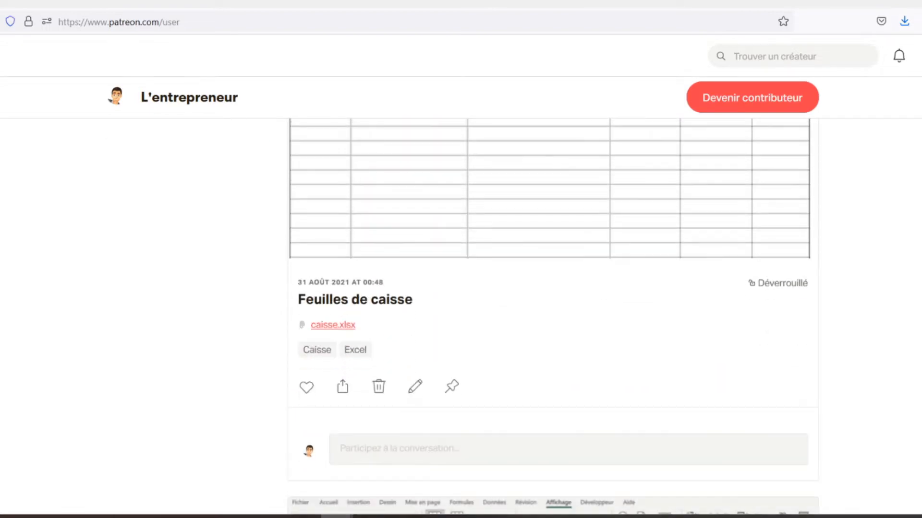
scroll(550, 295, "down", 2)
scroll(550, 295, "down", 2)
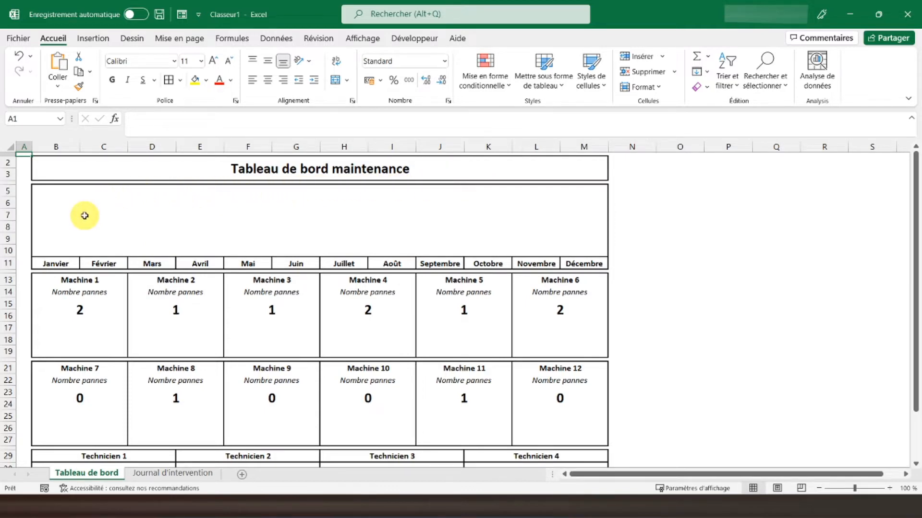
Start a SOMMEPROD formula in B7 of Tableau de bord, applying MOIS to the dates F6:F100 of Journal d'intervention
left_click(48, 217)
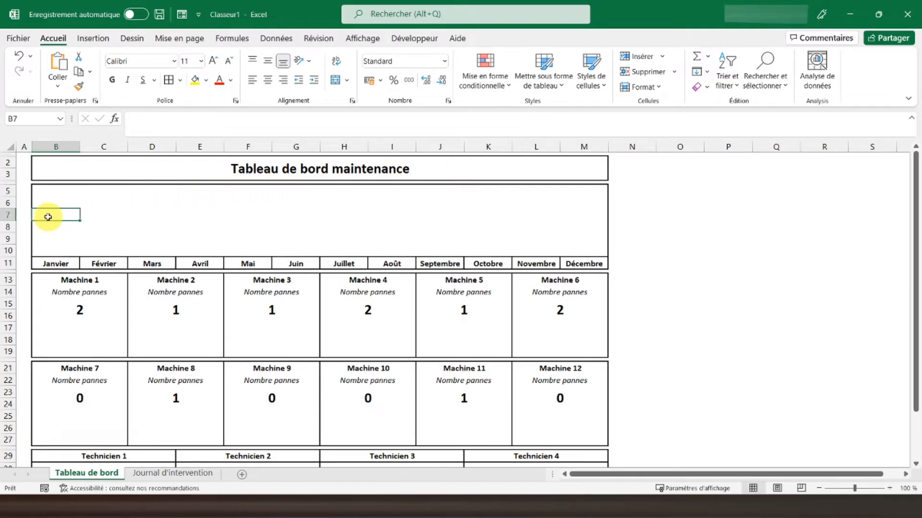
type("=")
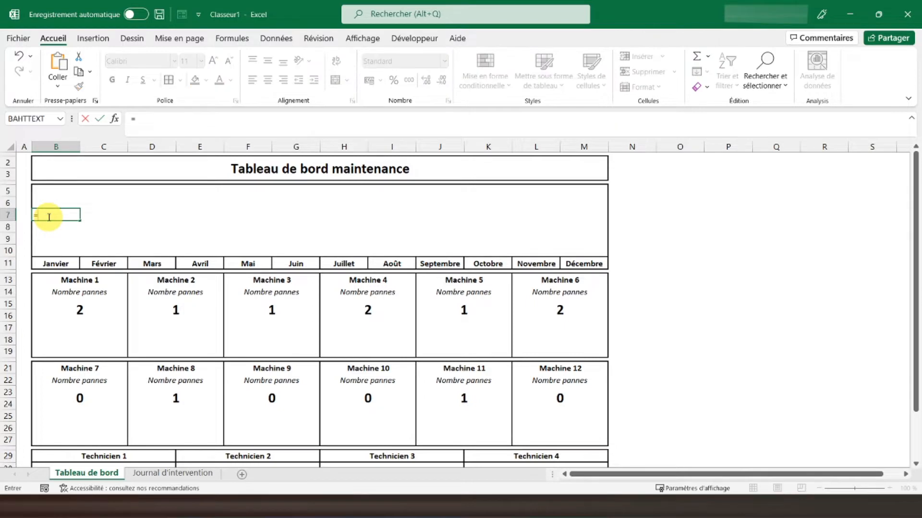
type("sommeprod(")
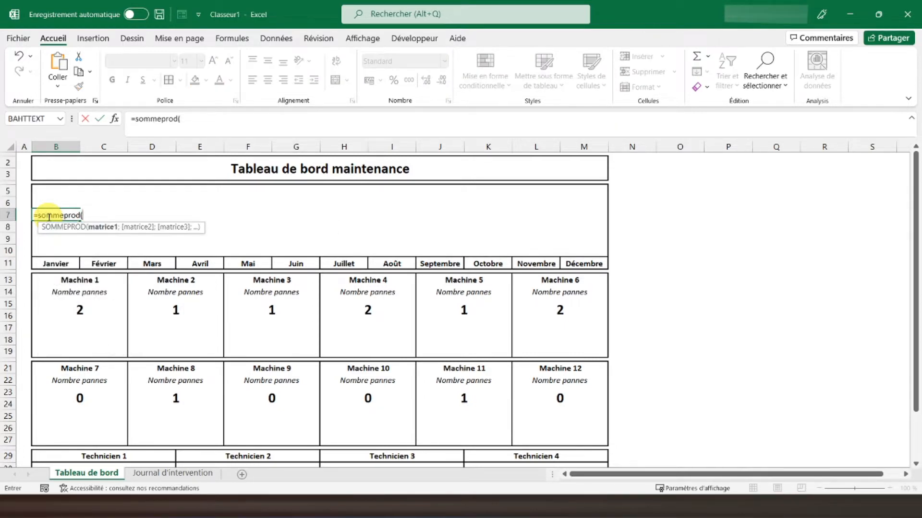
type("(mois")
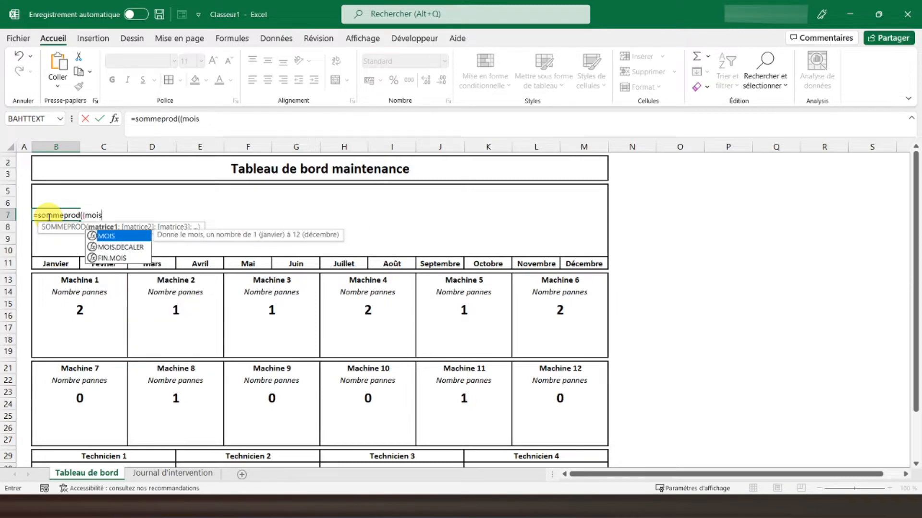
type("(")
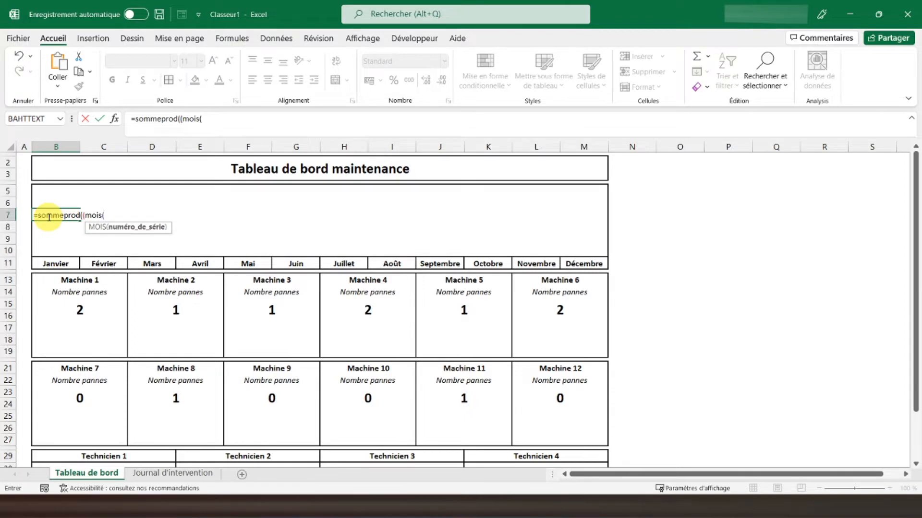
left_click(158, 473)
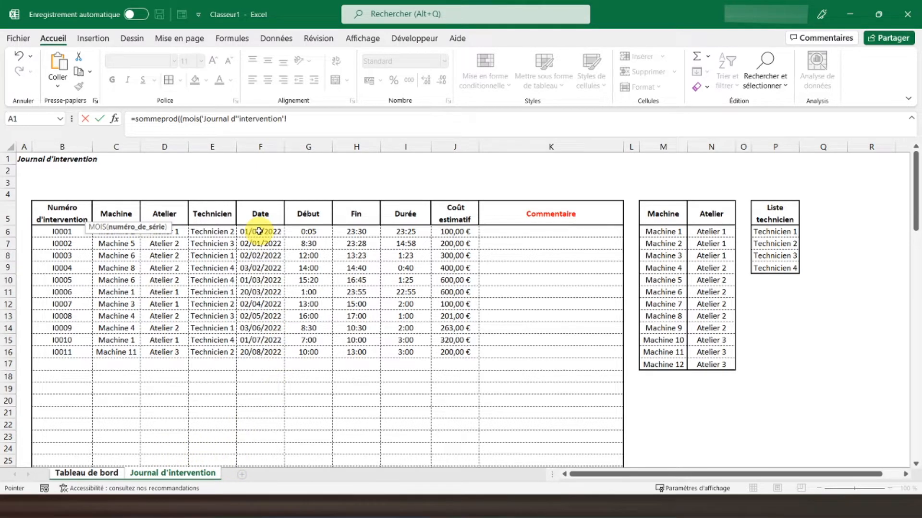
left_click_drag(258, 231, 258, 280)
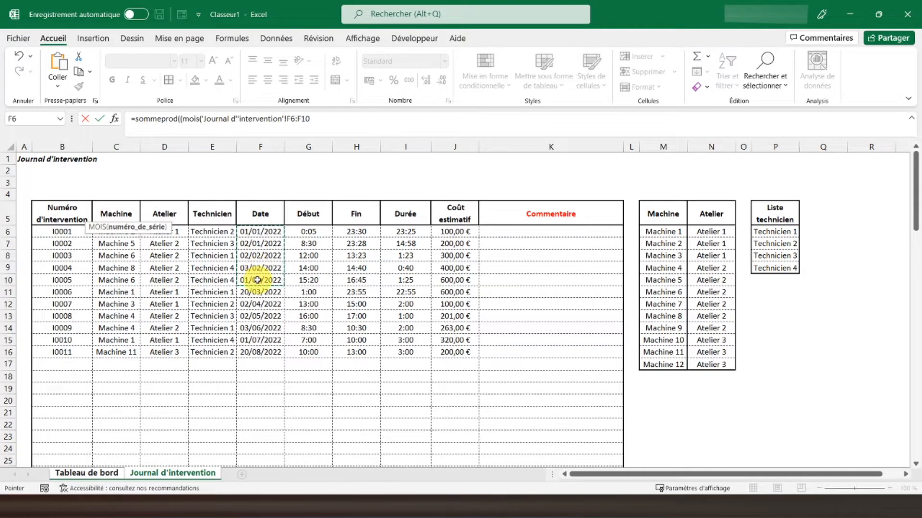
type("0)")
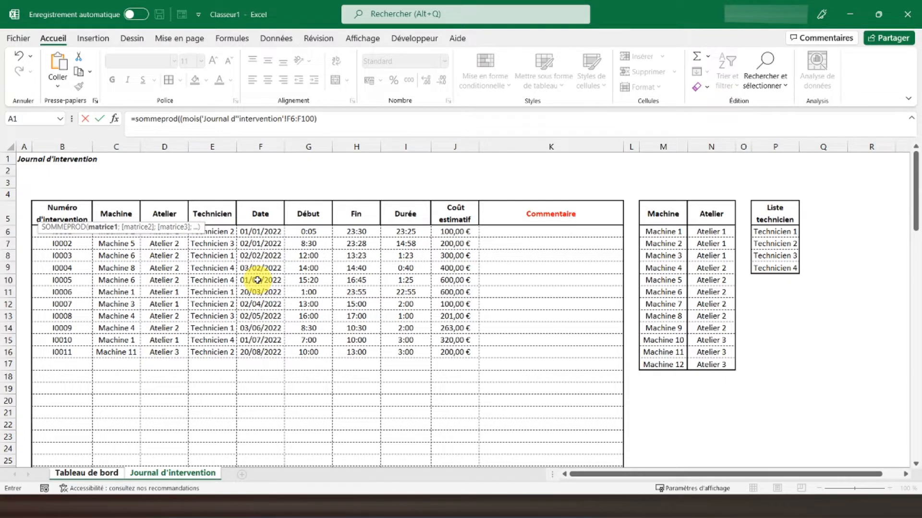
Compare the MOIS result in the B7 formula with COLONNE()-1, without any sheet reference after the equals sign
type("=")
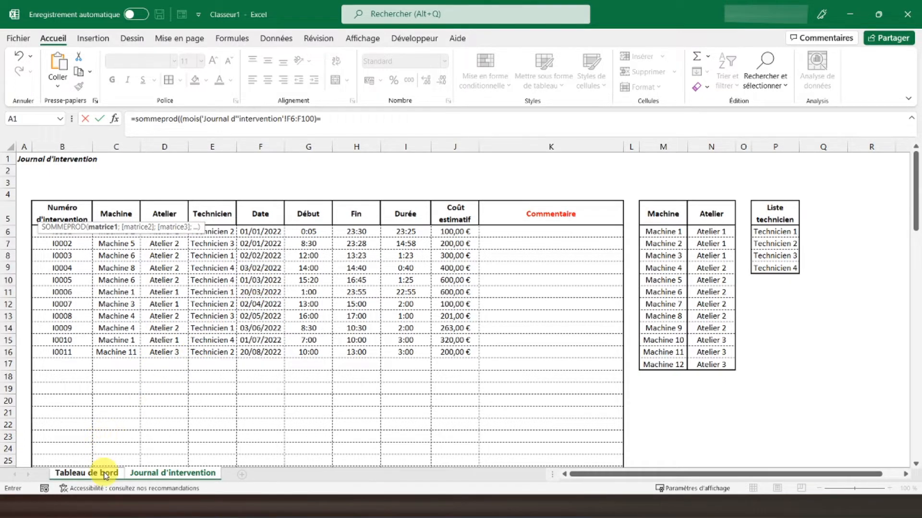
left_click(90, 473)
left_click_drag(384, 118, 321, 116)
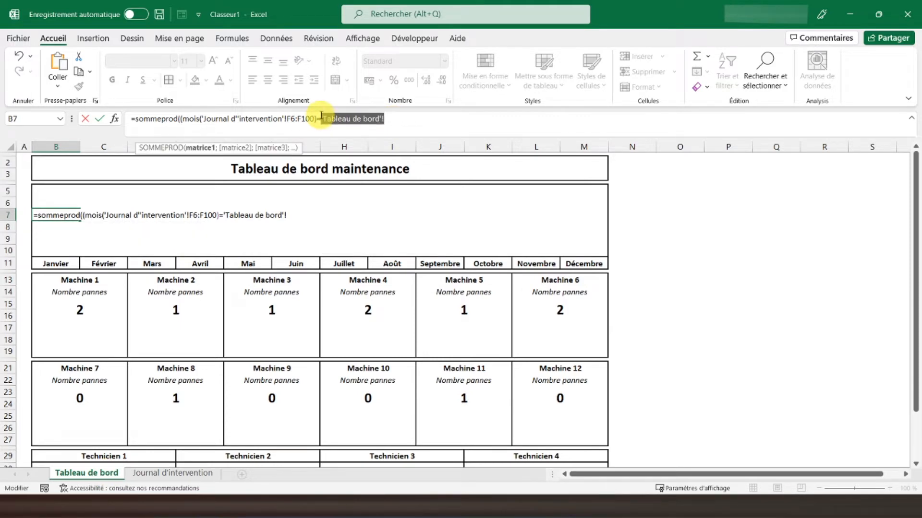
type("colonn")
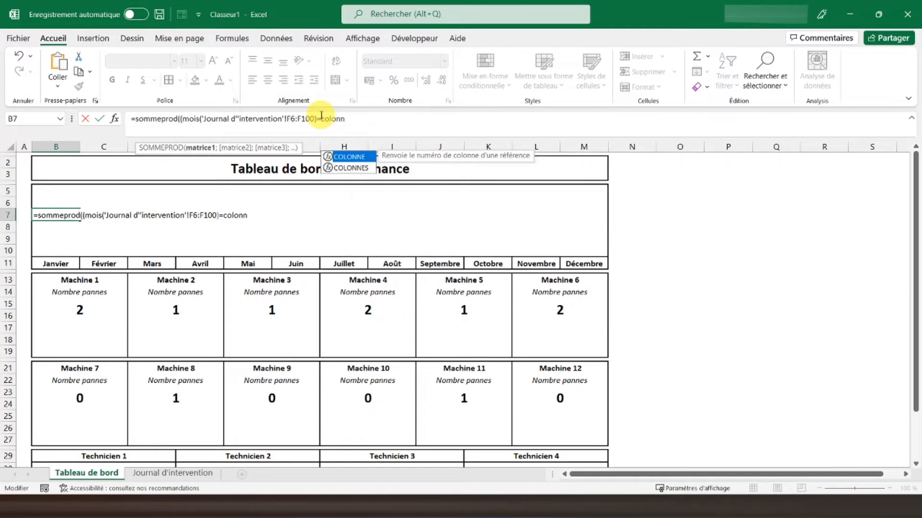
type("e()-1")
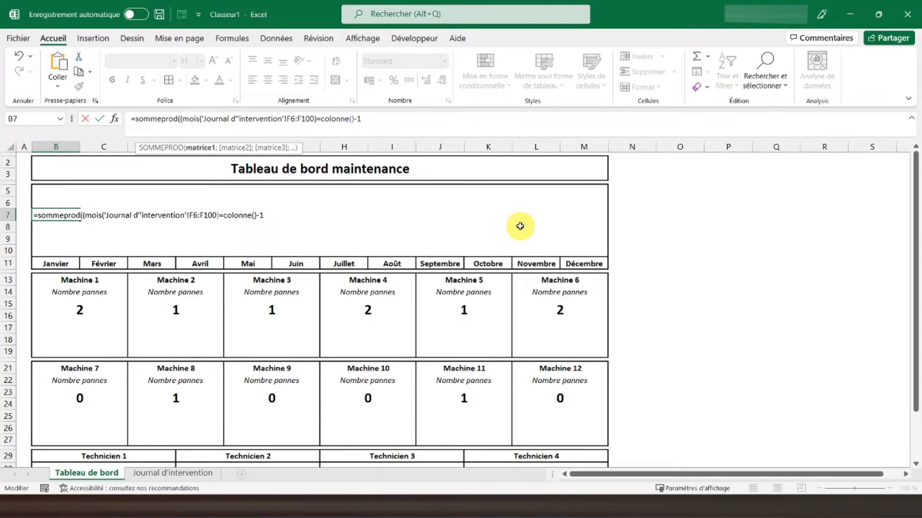
Multiply the month condition by the estimated costs J6:J100 of Journal d'intervention and complete the B7 formula
left_click(369, 121)
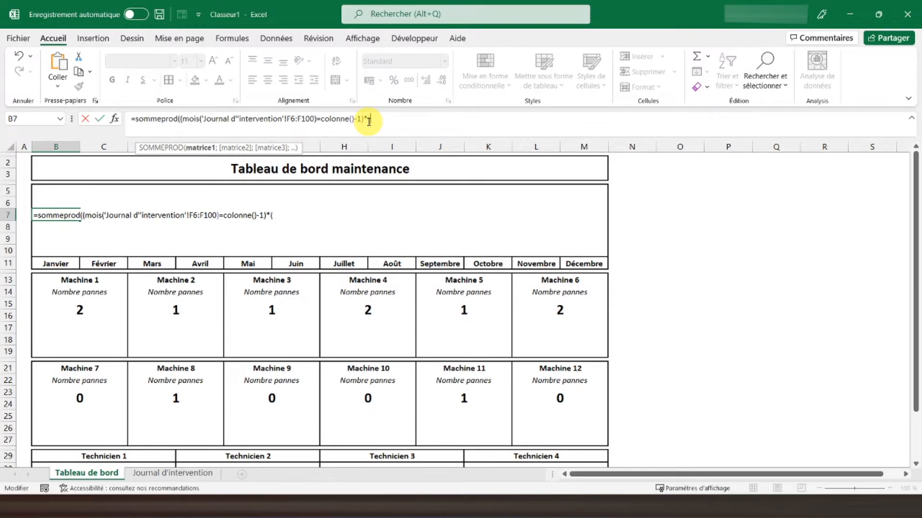
left_click(167, 475)
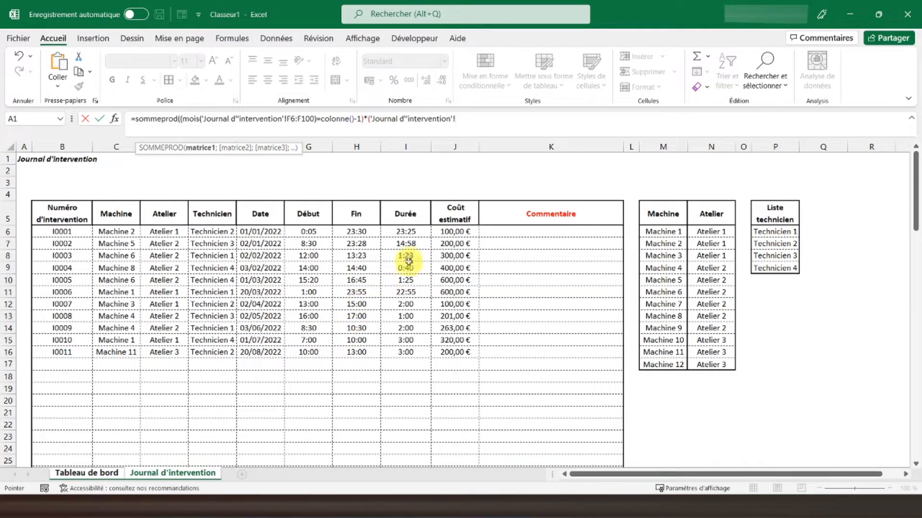
left_click_drag(448, 233, 449, 279)
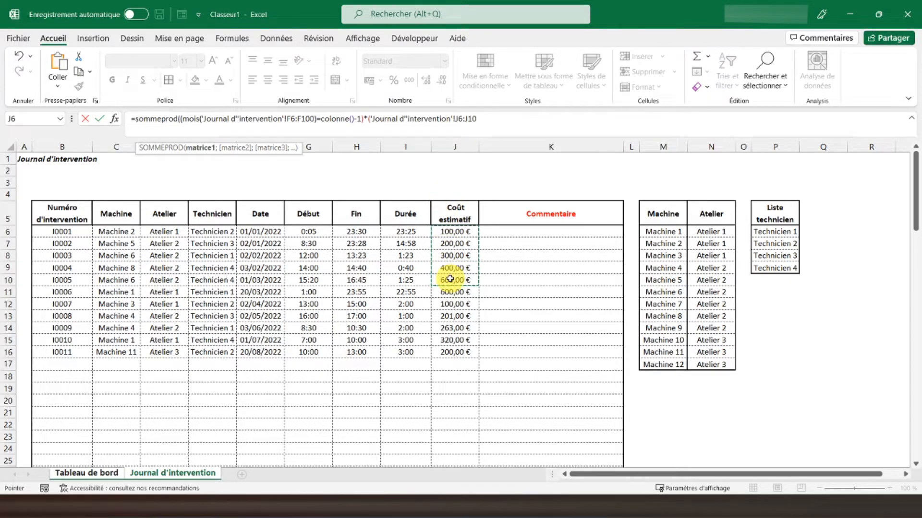
type("0))")
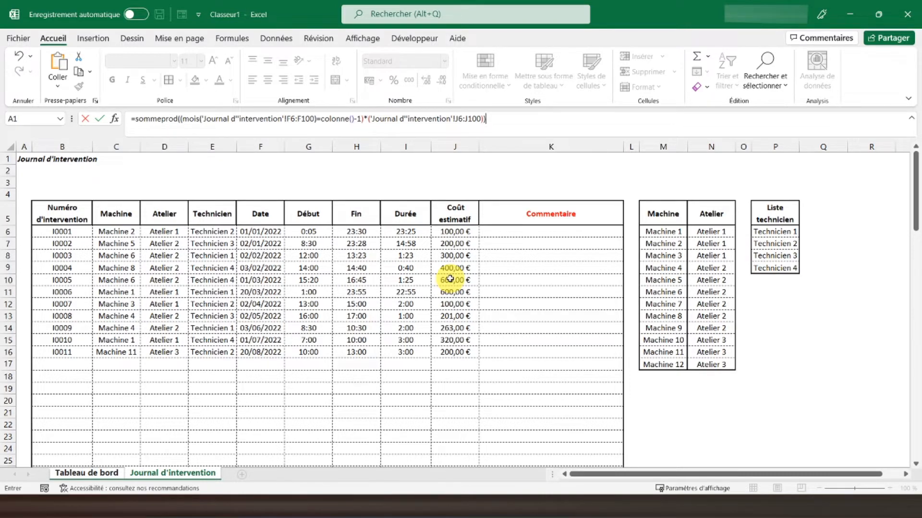
key("Return")
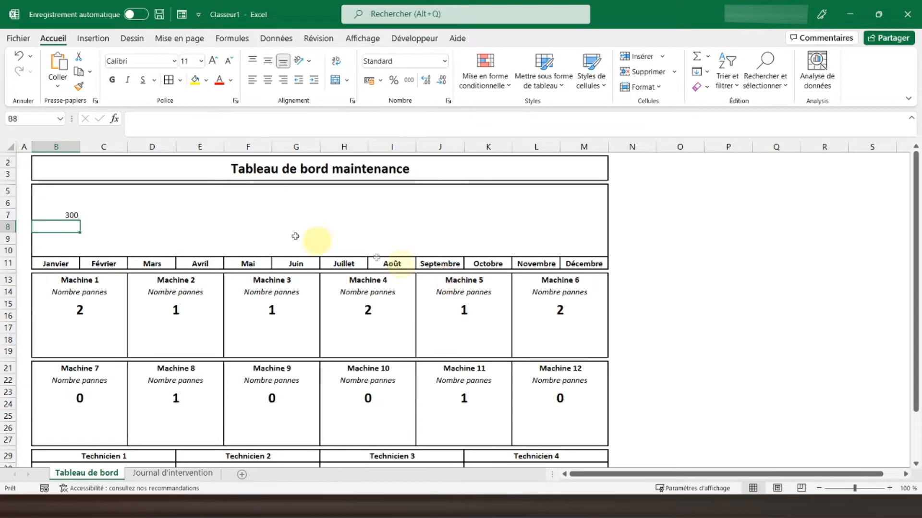
Check the January total in B7 against the sum of the two January costs J6:J7 in Journal d'intervention
left_click(65, 214)
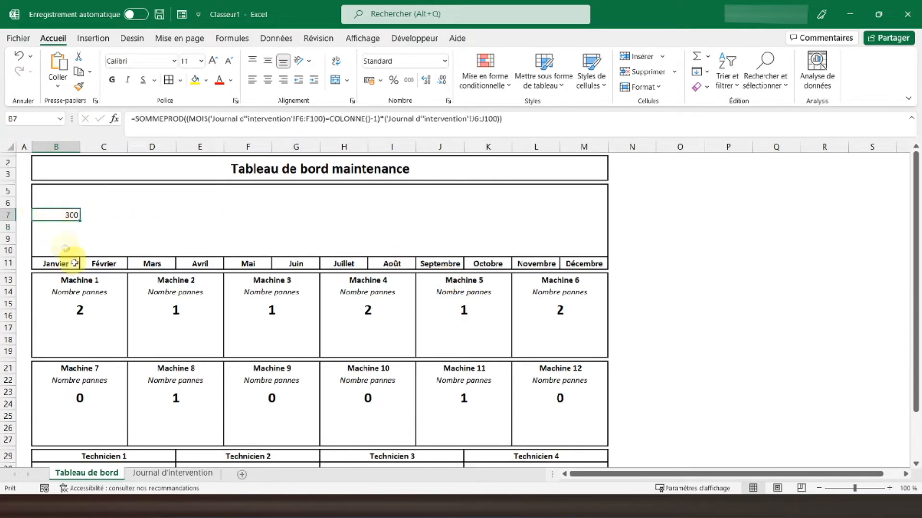
left_click(151, 474)
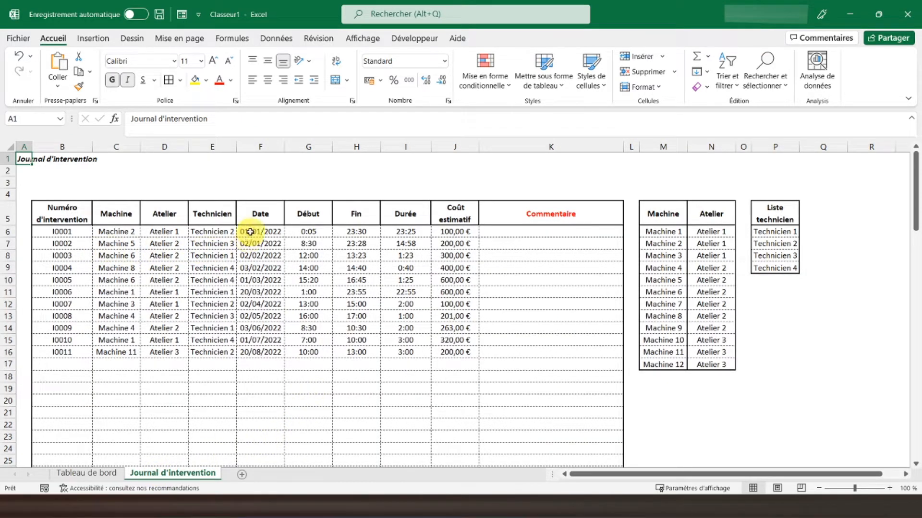
left_click_drag(449, 230, 447, 238)
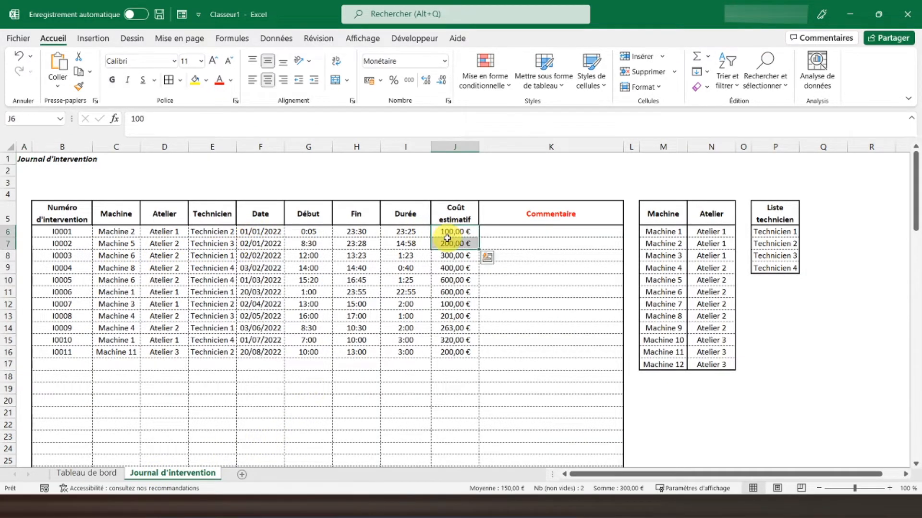
left_click(91, 472)
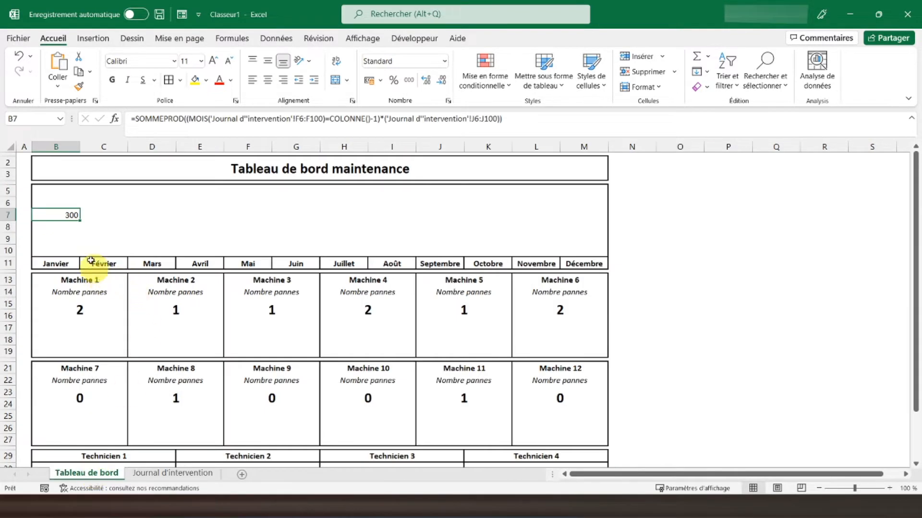
Make both ranges in the B7 formula absolute, as $F$6:$F$100 and $J$6:$J$100
left_click(301, 119)
key("F4")
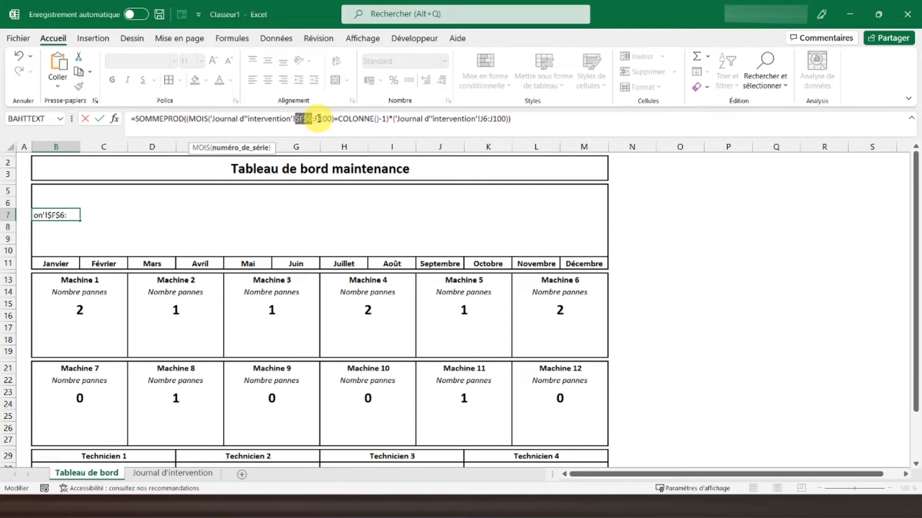
left_click(320, 119)
key("F4")
left_click(488, 118)
key("F4")
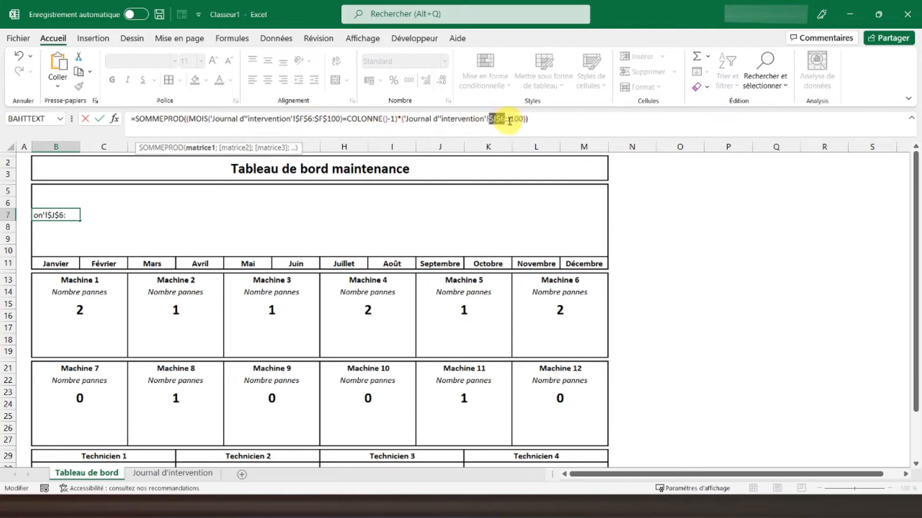
left_click(515, 119)
key("F4")
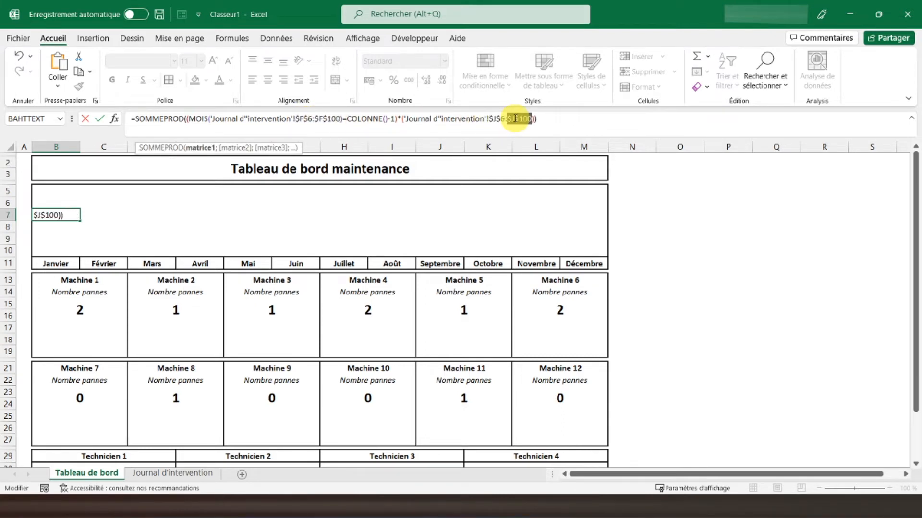
key("Return")
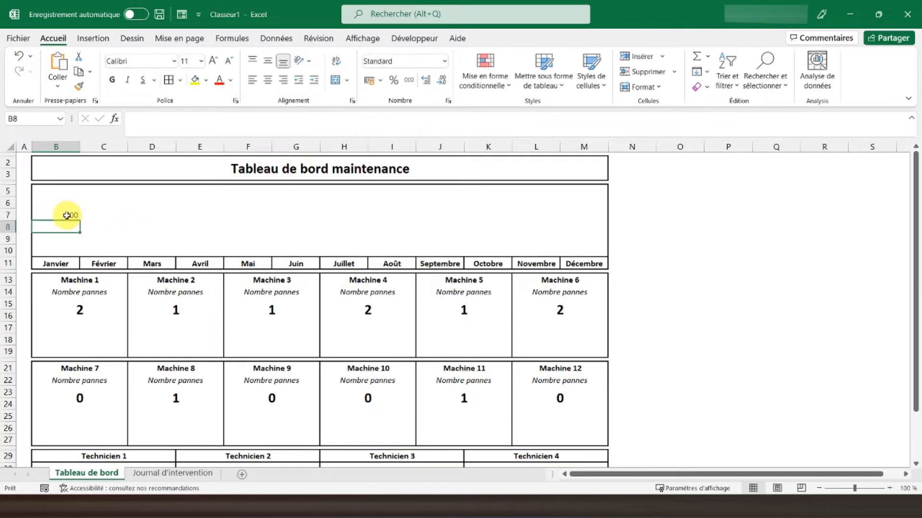
Copy the B7 formula to C7:M7 as formulas only, and select the monthly costs B7:M7
right_click(65, 213)
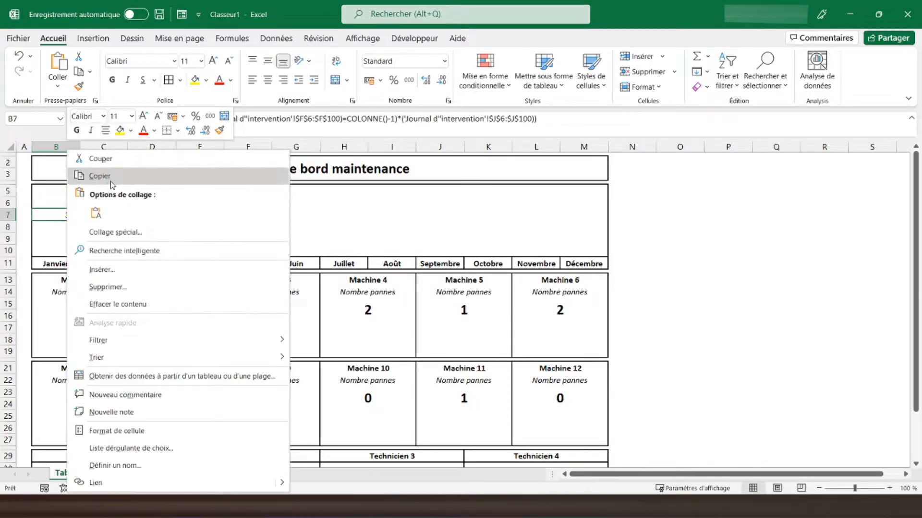
left_click(82, 176)
left_click_drag(91, 215, 578, 214)
right_click(578, 214)
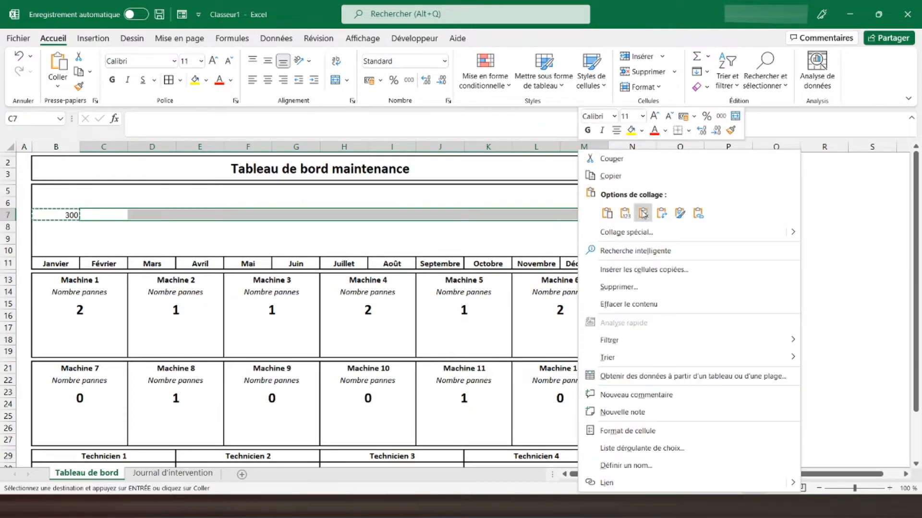
left_click(643, 213)
left_click_drag(56, 212, 576, 219)
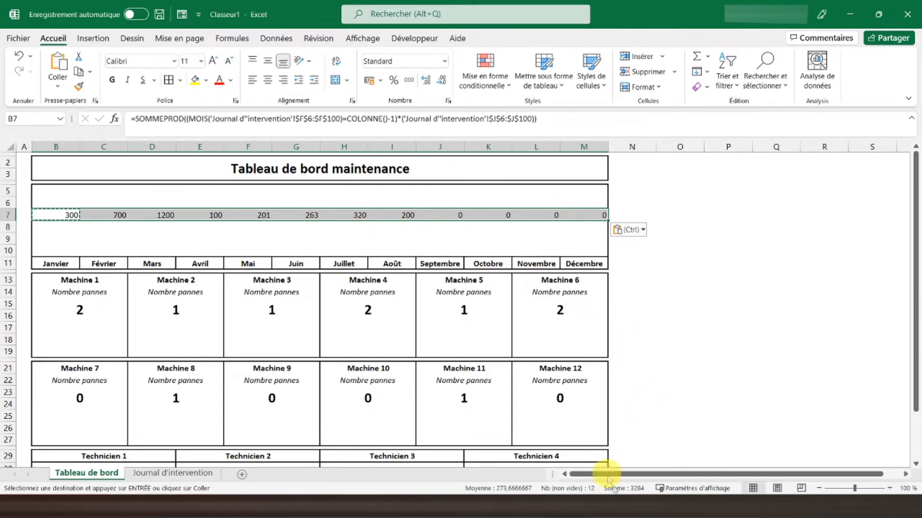
Check the sum of the estimated costs J6:J16 in Journal d'intervention against the monthly total on Tableau de bord
left_click(191, 474)
left_click_drag(439, 231, 456, 354)
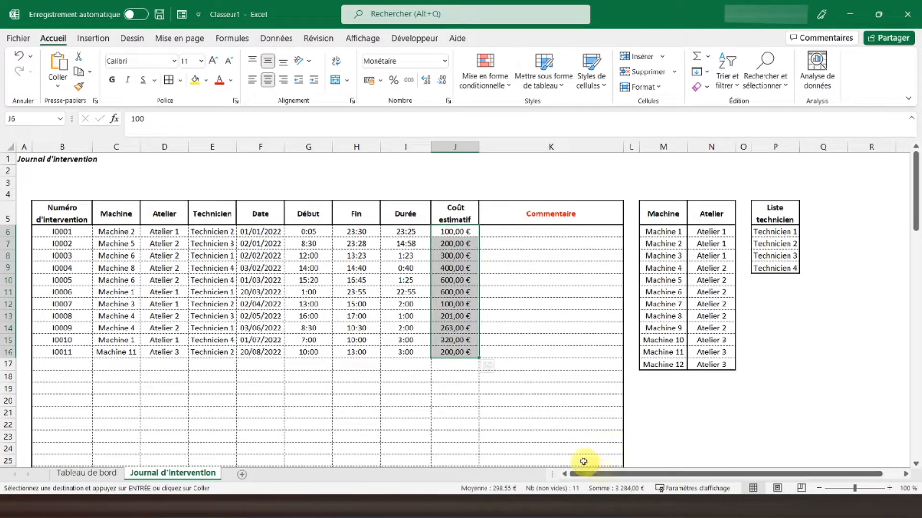
left_click(83, 473)
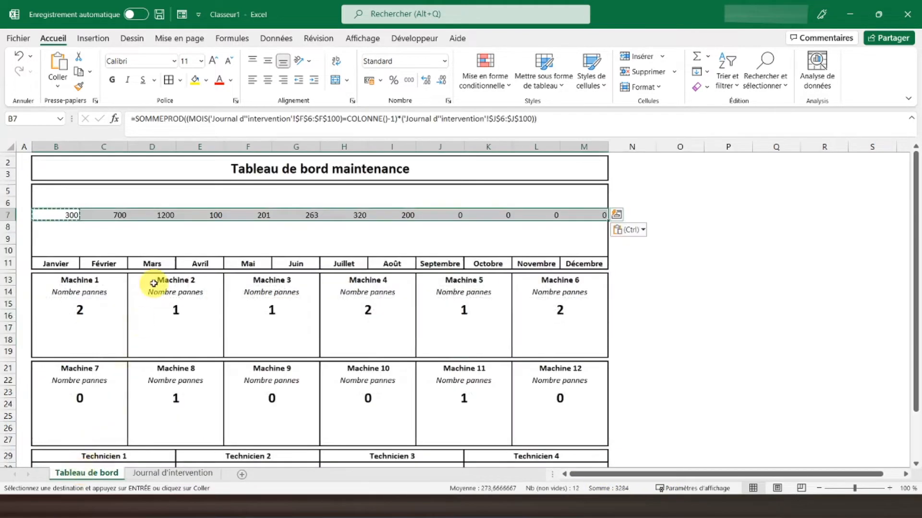
Insert a 2D clustered column chart from the monthly costs B7:M7
left_click(94, 47)
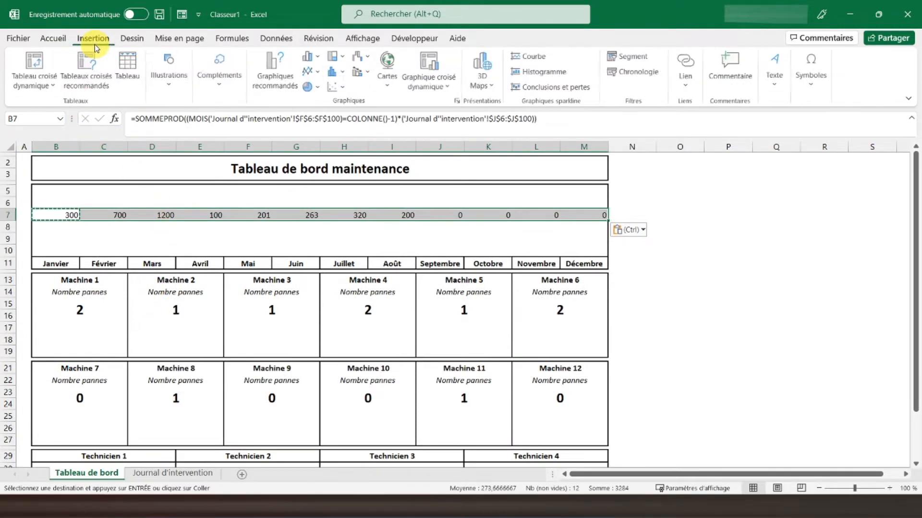
left_click(311, 60)
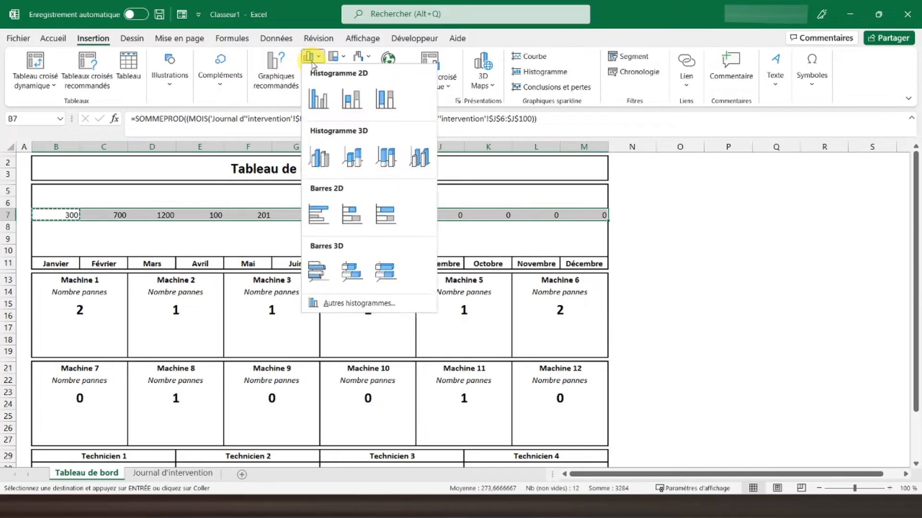
left_click(318, 101)
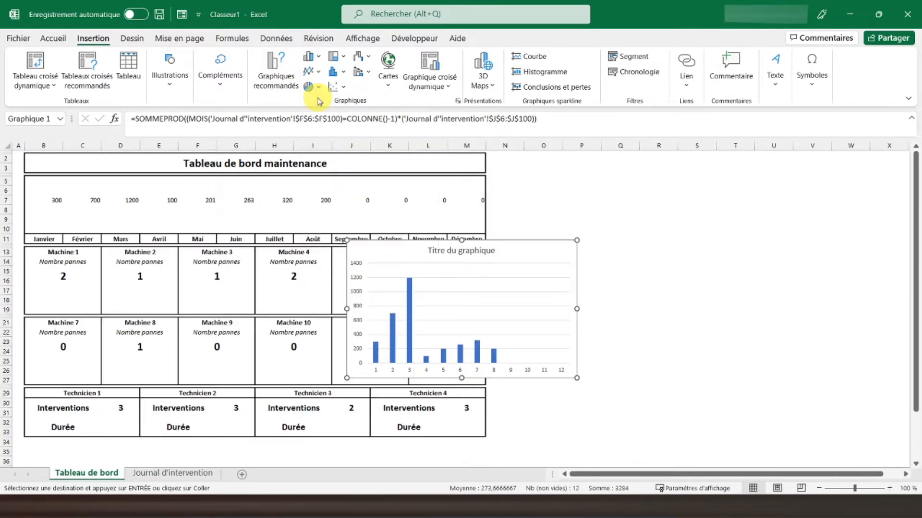
Replace the chart's placeholder title with "Dépenses"
left_click(479, 228)
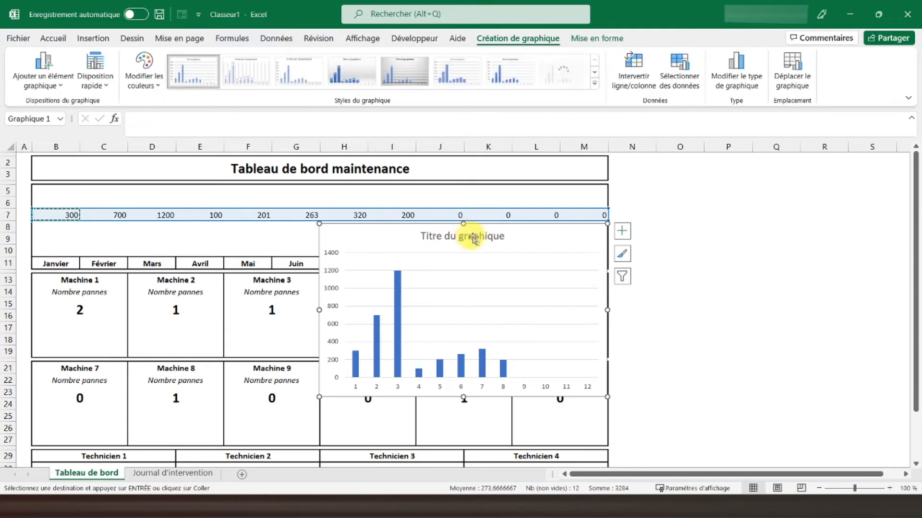
left_click(469, 236)
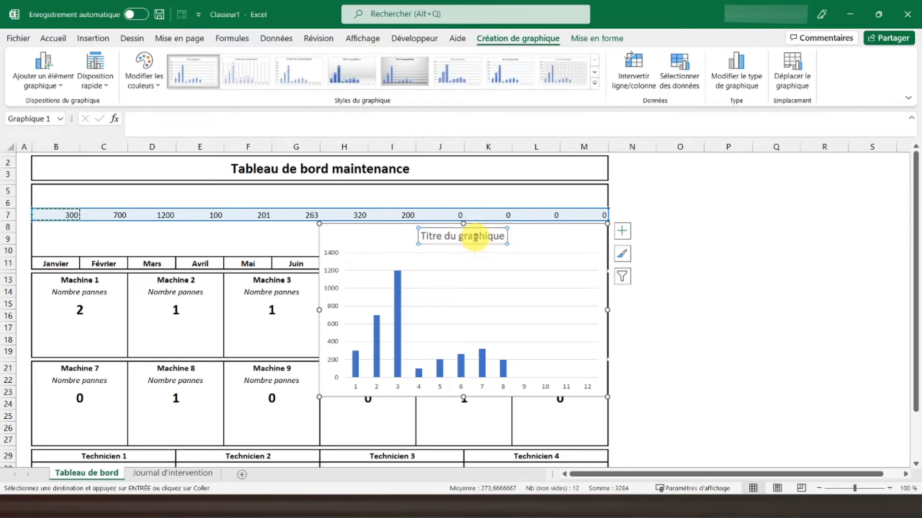
triple_click(424, 236)
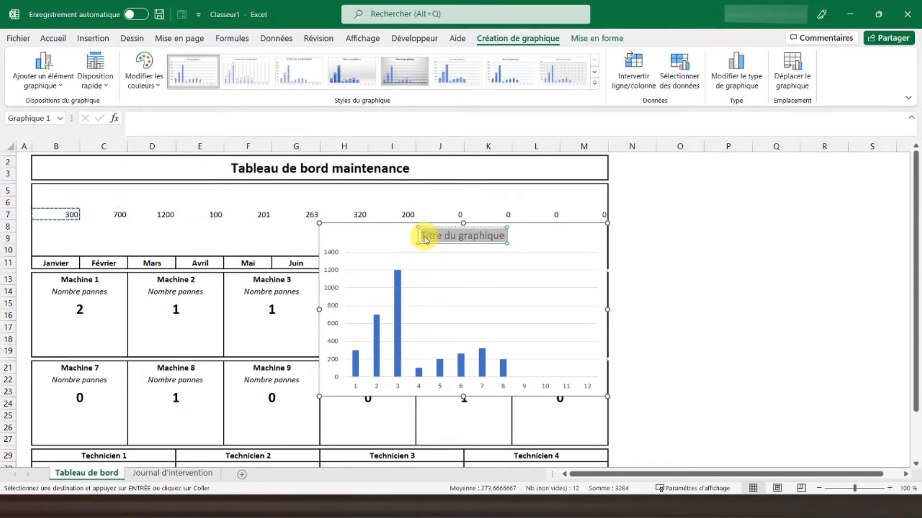
type("Dépenses")
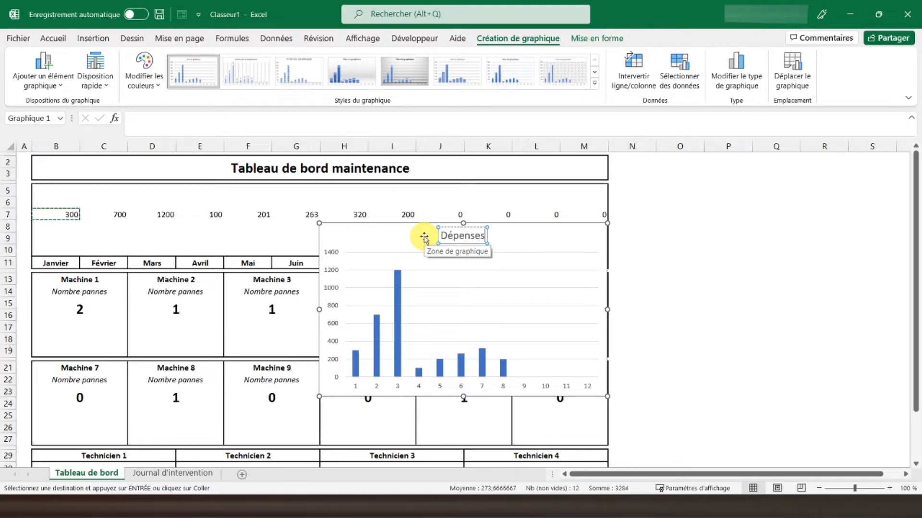
Make the chart title "Dépenses" bold and move it to the chart's upper-left corner
key("shift+Left")
key("shift+Left")
key("shift+Left")
key("shift+Left")
key("shift+Left")
key("shift+Left")
key("shift+Left")
left_click(58, 43)
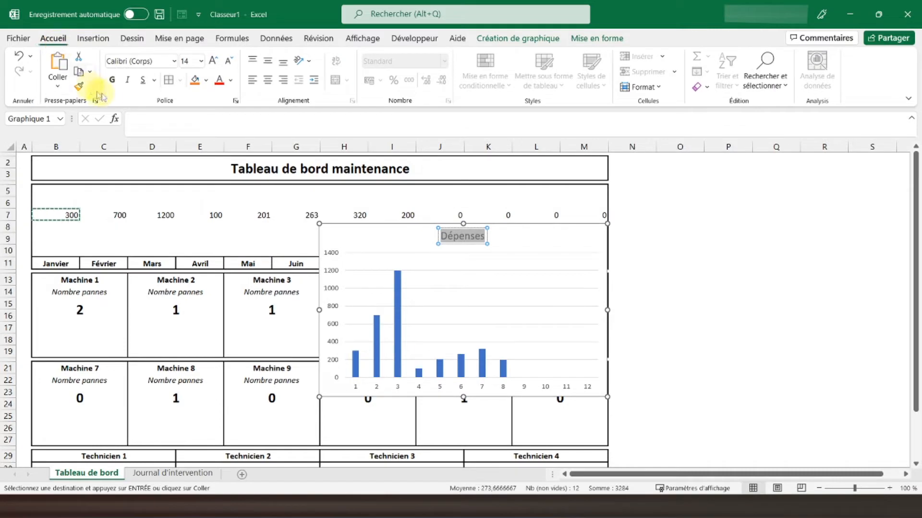
left_click(113, 80)
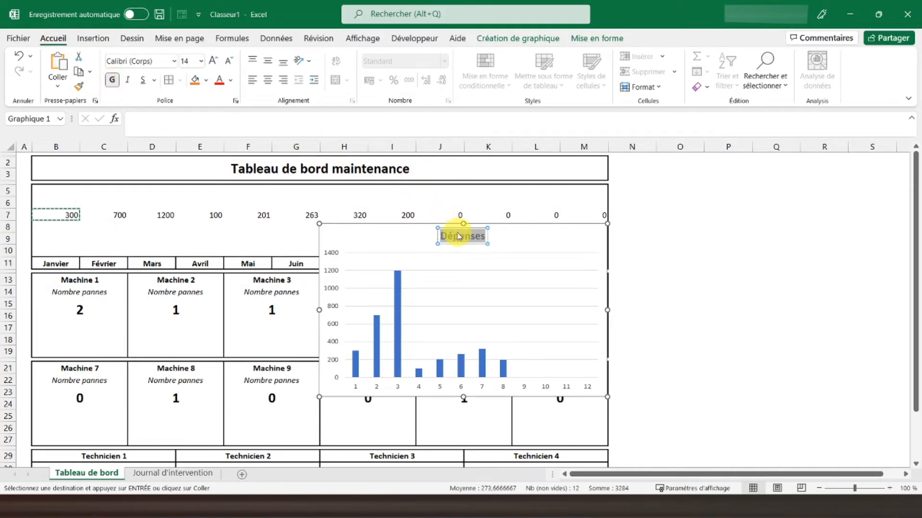
left_click_drag(442, 231, 345, 228)
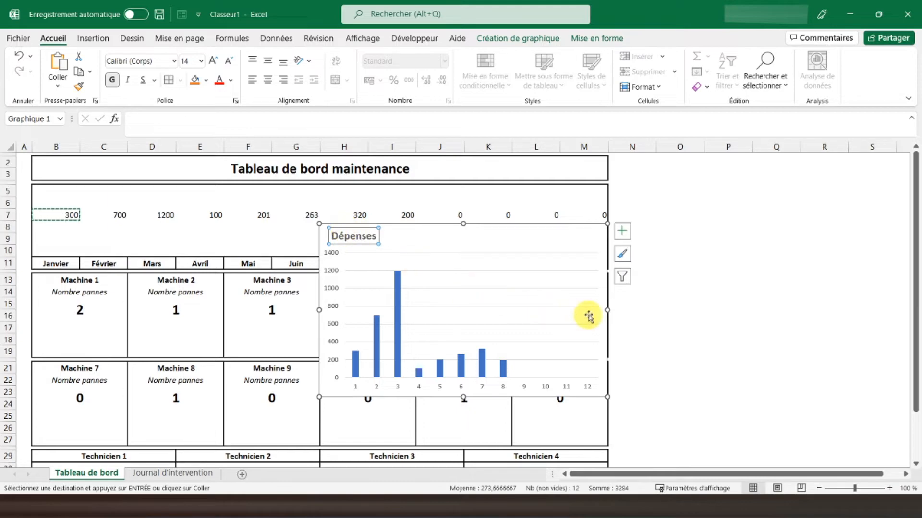
Move the chart up over the monthly costs row and remove its axes and gridlines
left_click_drag(428, 227, 221, 195)
left_click(416, 208)
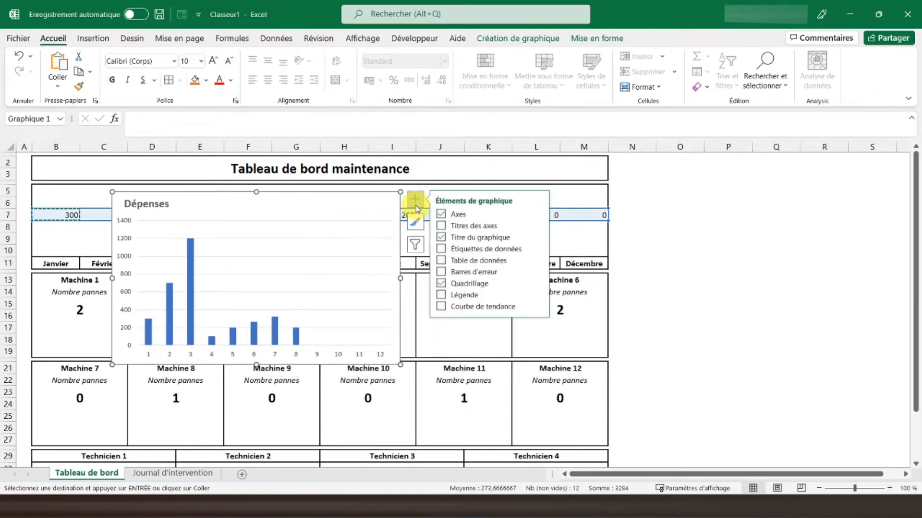
left_click(442, 217)
left_click(441, 284)
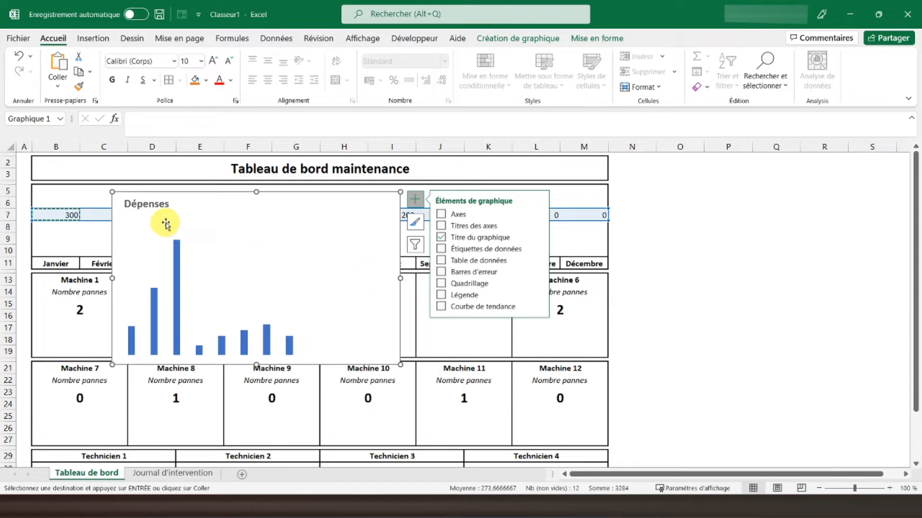
Position and resize the chart to fill the frame from B5 to M10, just above the month names
left_click_drag(175, 193, 94, 188)
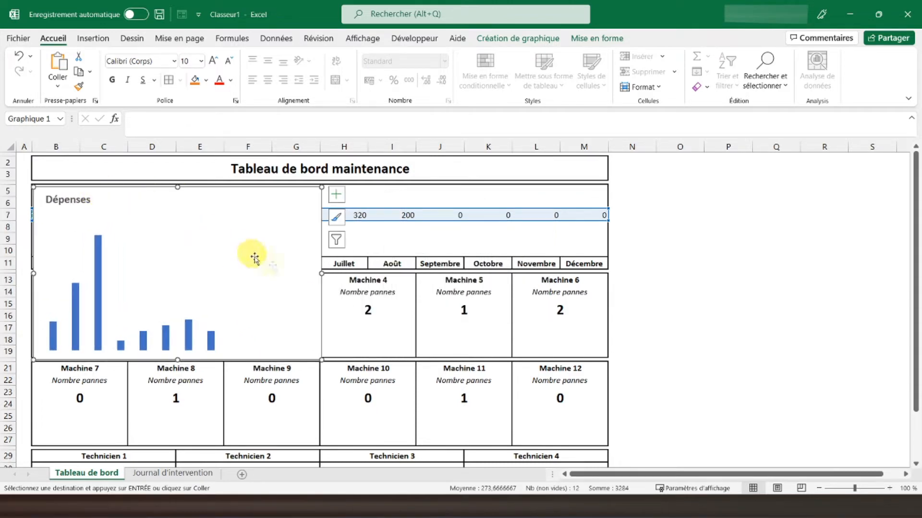
left_click_drag(321, 273, 607, 265)
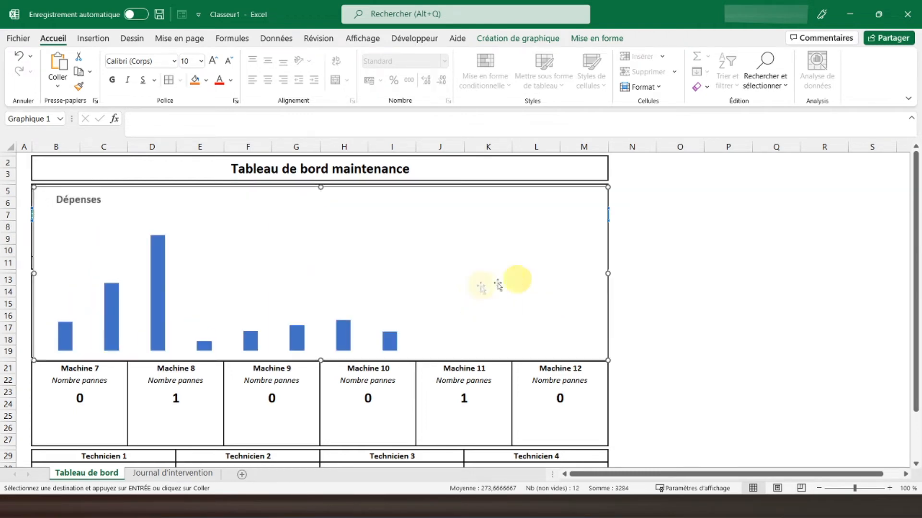
left_click_drag(318, 358, 312, 257)
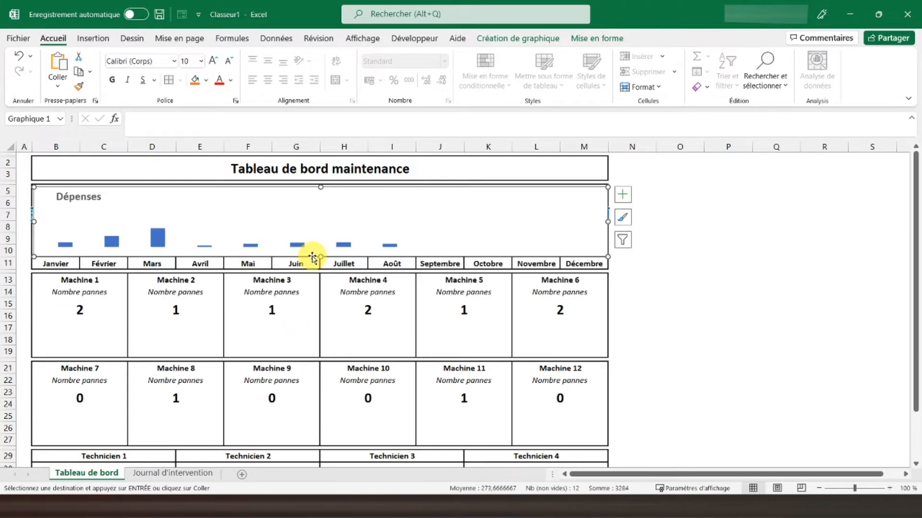
Remove the outline of the chart area
right_click(582, 194)
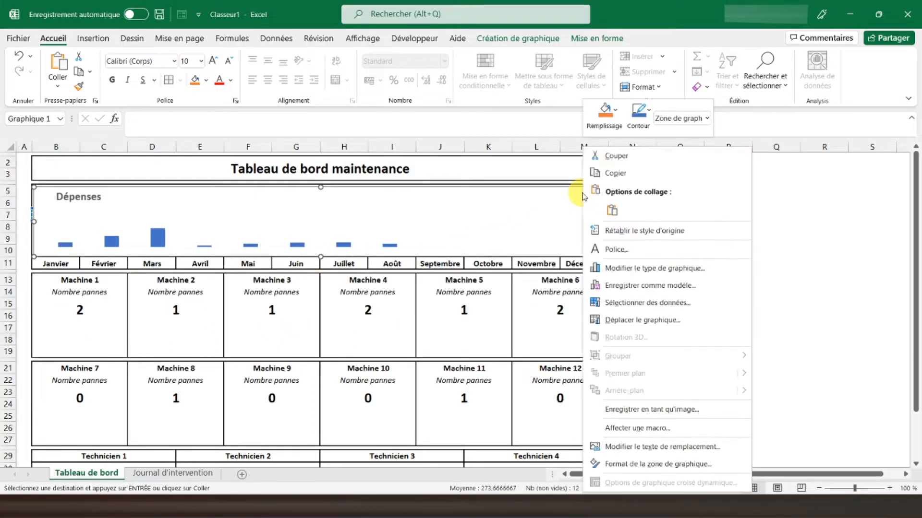
left_click(645, 128)
left_click(660, 275)
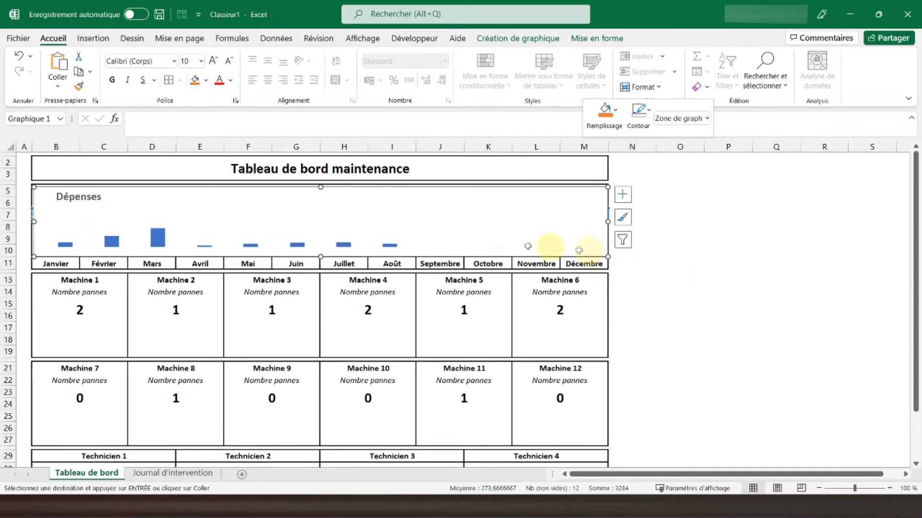
Set the gap width of the chart's column series to 10 %
left_click(162, 240)
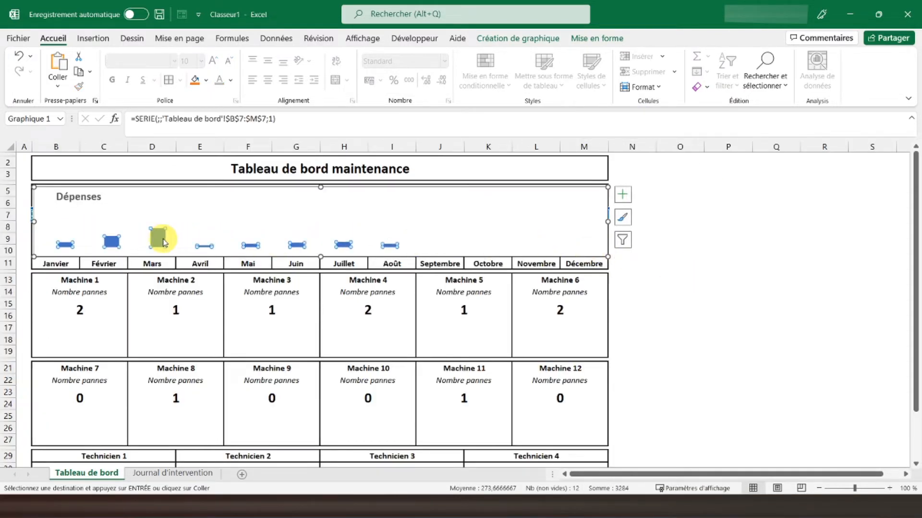
double_click(162, 240)
left_click(184, 247)
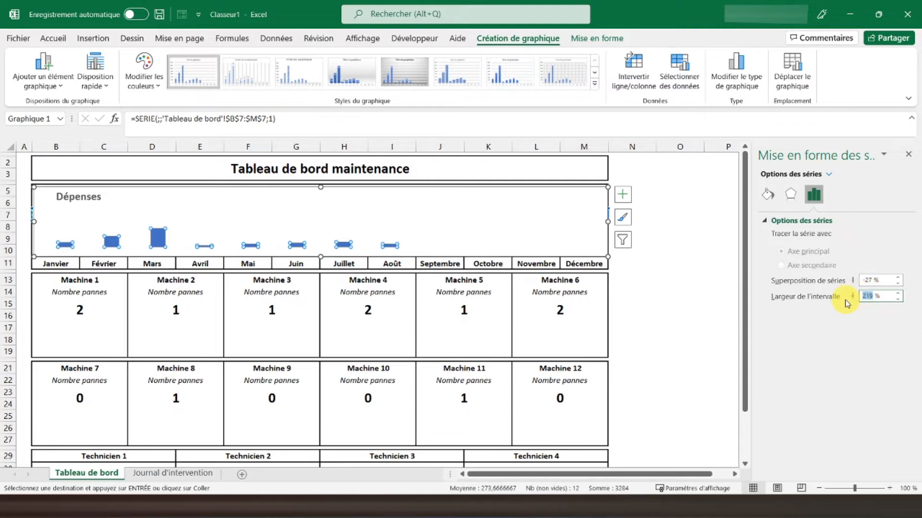
type("0")
key("Return")
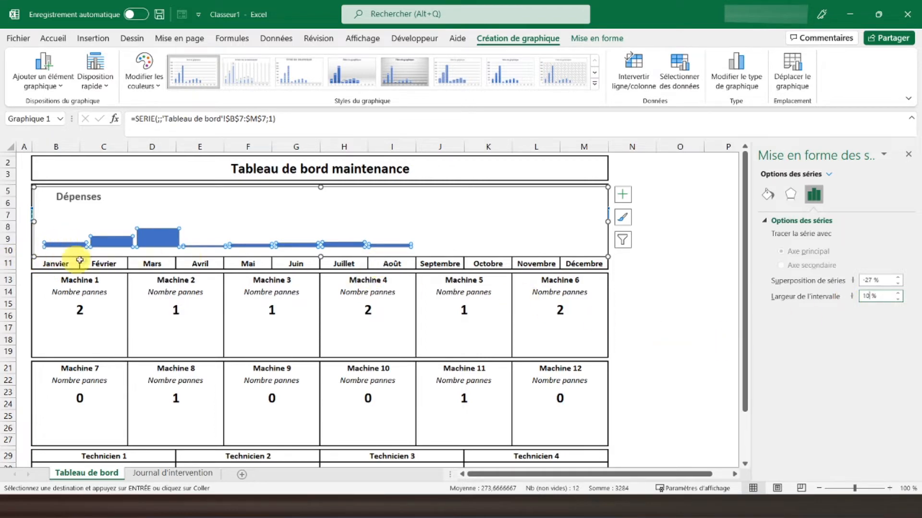
Widen the plot area to both side edges of the chart so the columns line up with the month names
left_click(45, 225)
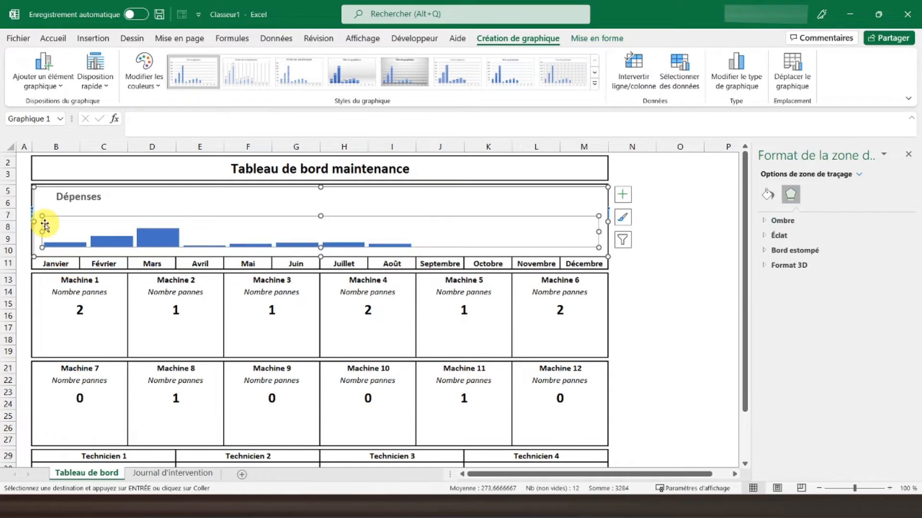
left_click_drag(43, 232, 35, 233)
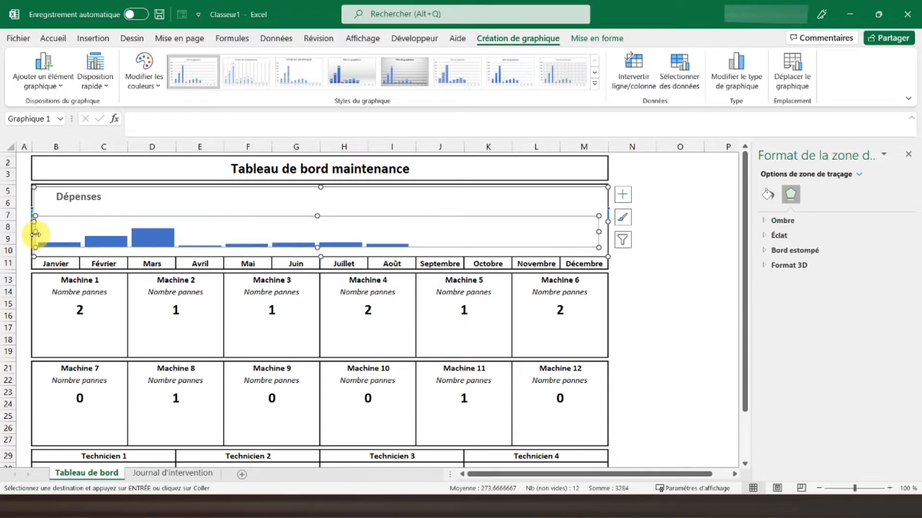
left_click_drag(596, 231, 606, 229)
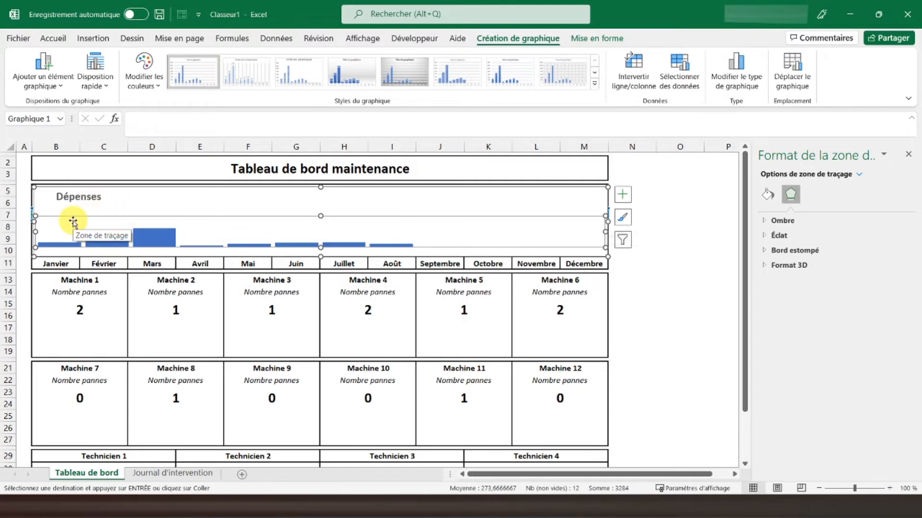
left_click(23, 291)
left_click(50, 209)
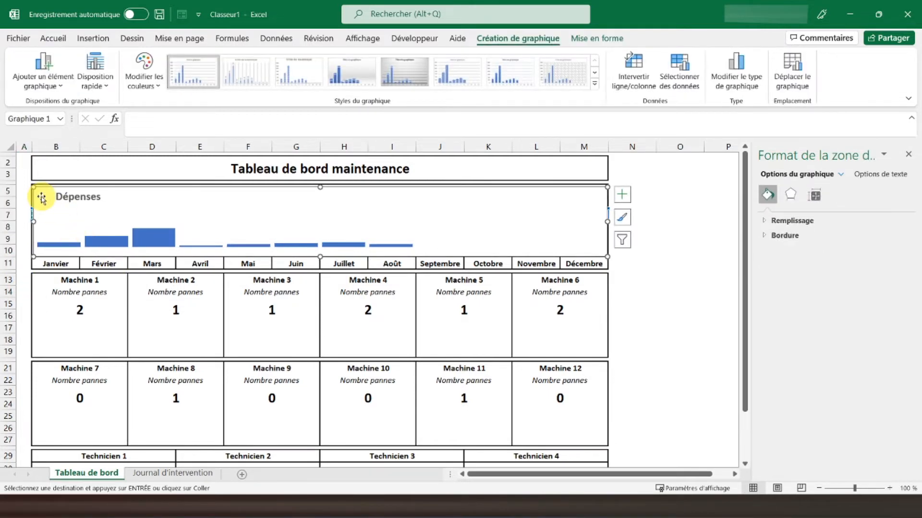
left_click(24, 238)
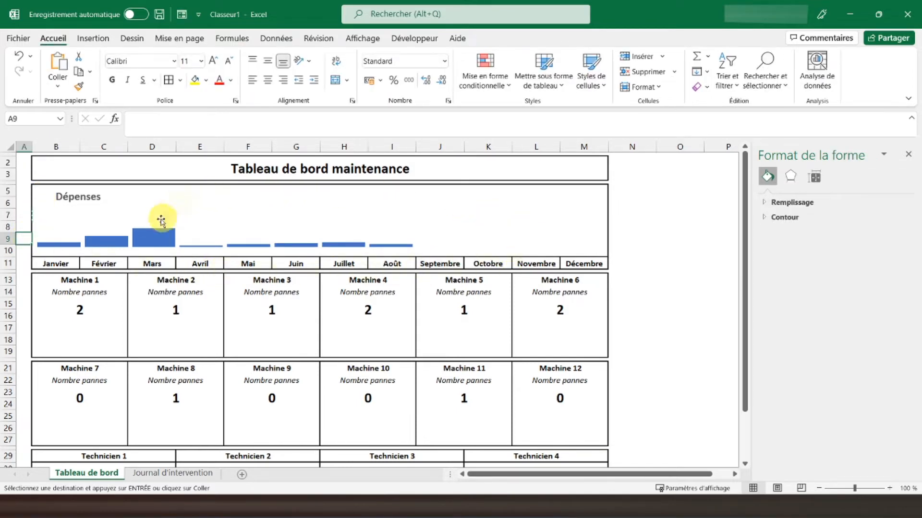
mouse_move(160, 249)
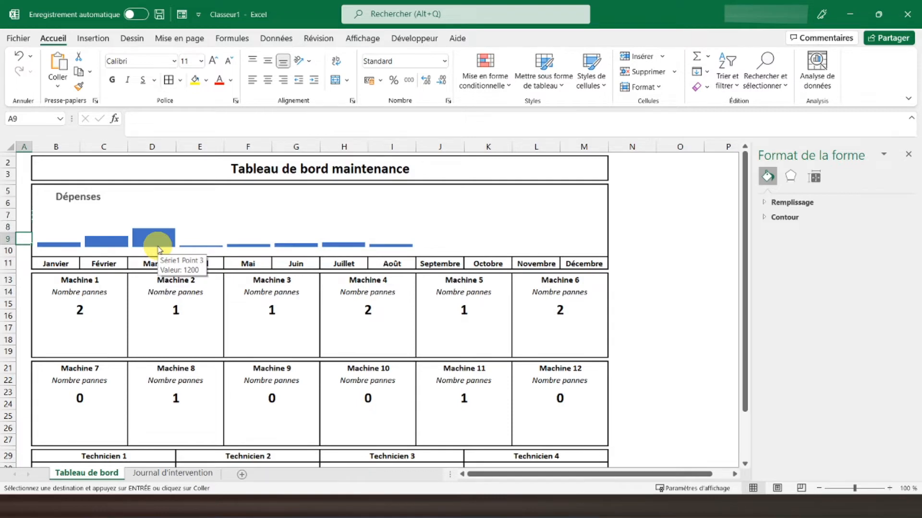
Merge and centre B17:C17 under Machine 1 and enter the label "Coûts réparations" there
left_click(75, 339)
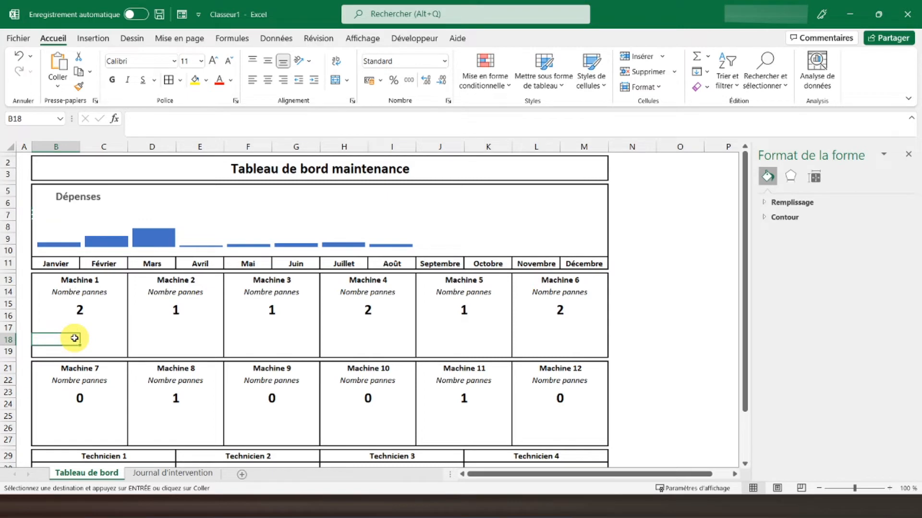
left_click_drag(65, 326, 102, 325)
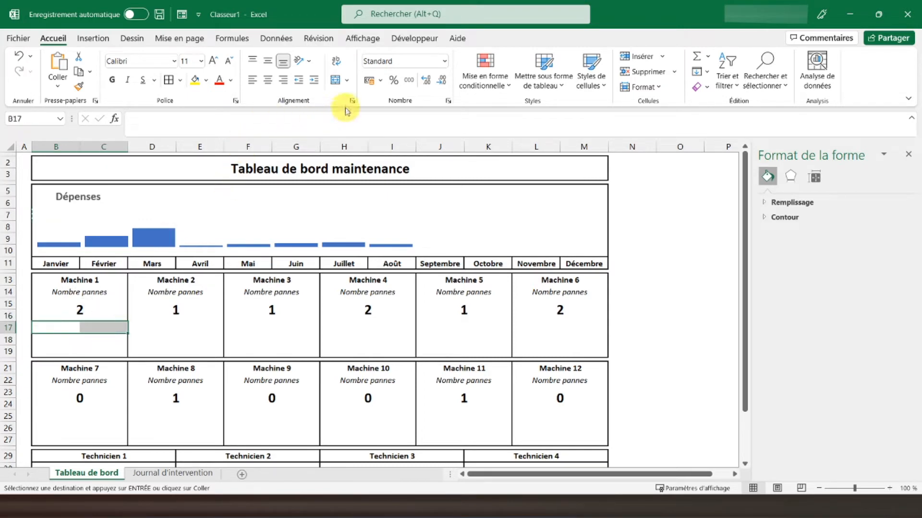
left_click(335, 80)
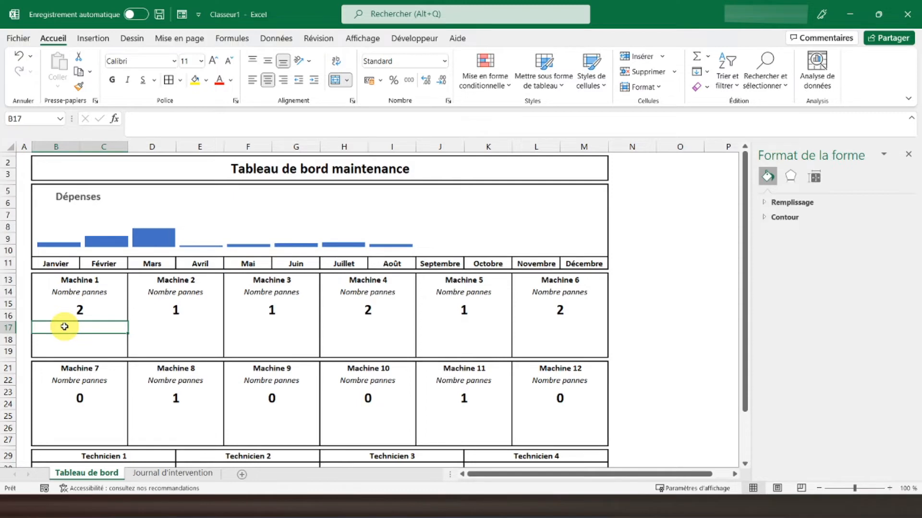
type("Coûts réparations")
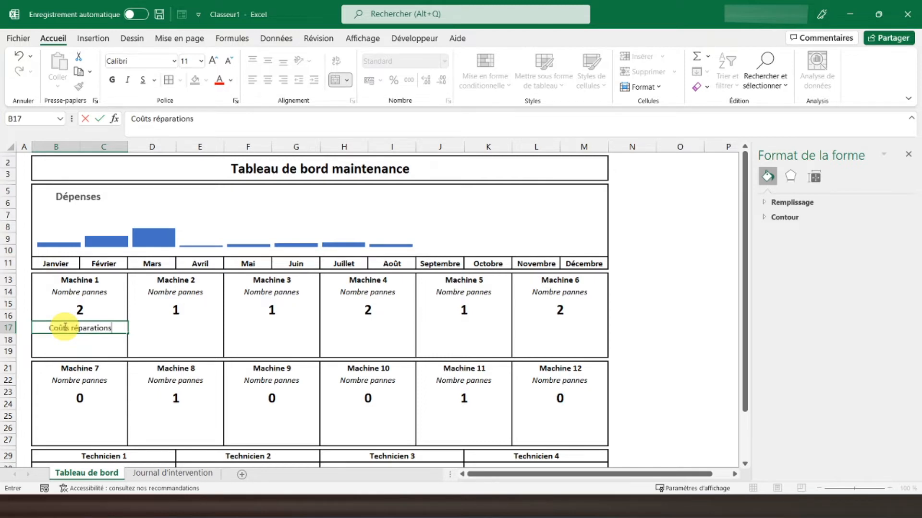
key("Return")
Italicize the "Coûts réparations" label, and merge and centre B18:C19 below it
left_click(64, 327)
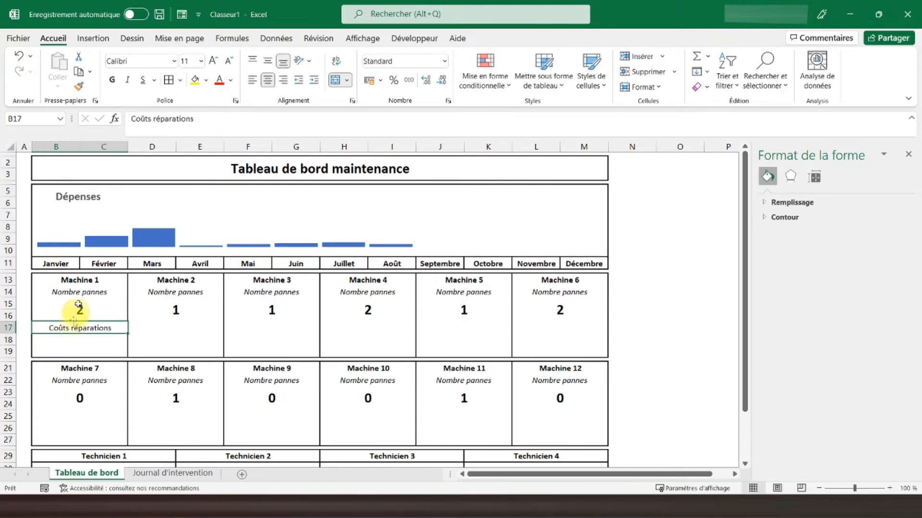
left_click(128, 83)
left_click_drag(55, 340, 115, 352)
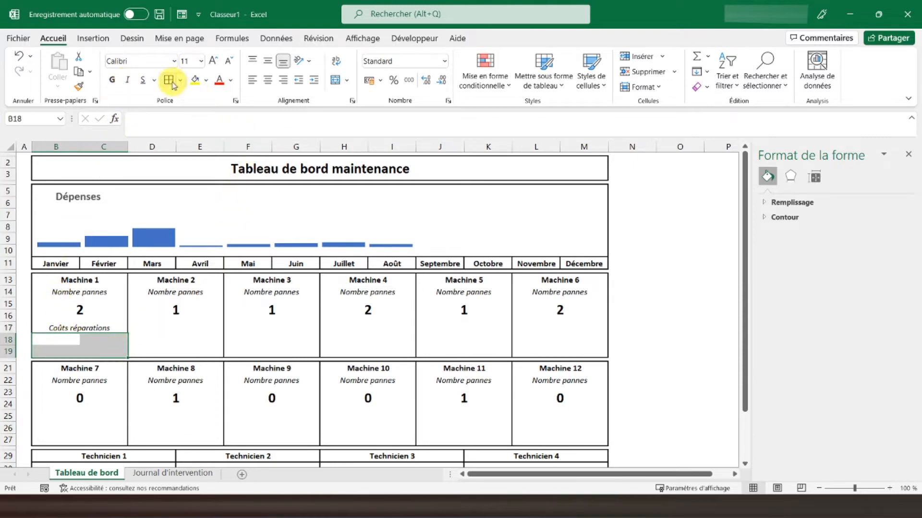
left_click(334, 80)
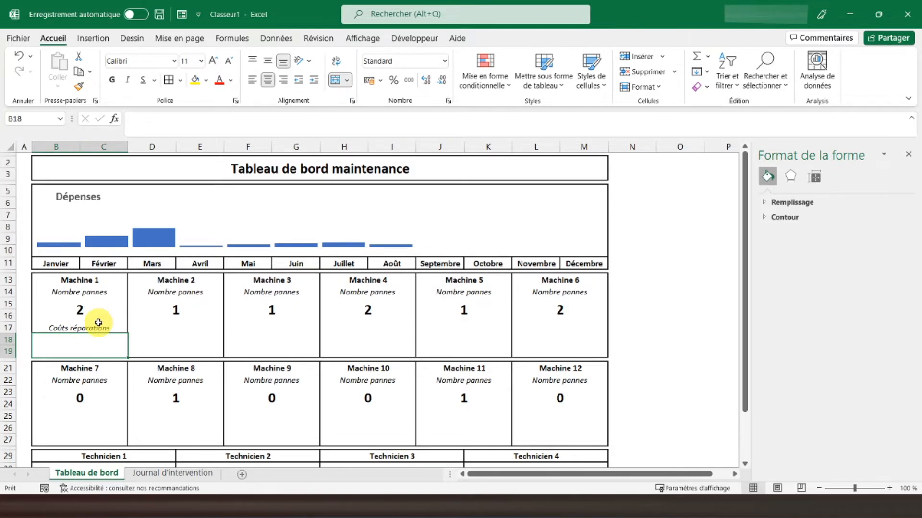
In B18, enter a SOMME.SI formula with range C6:C100 and sum range J6:J100 from Journal d'intervention, and dashboard cell B13 as criterion
type("=")
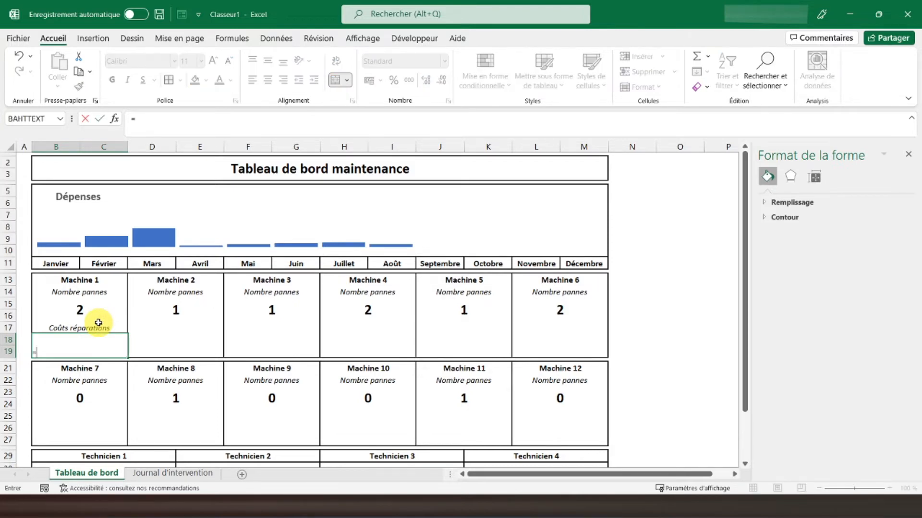
type("somme.si(")
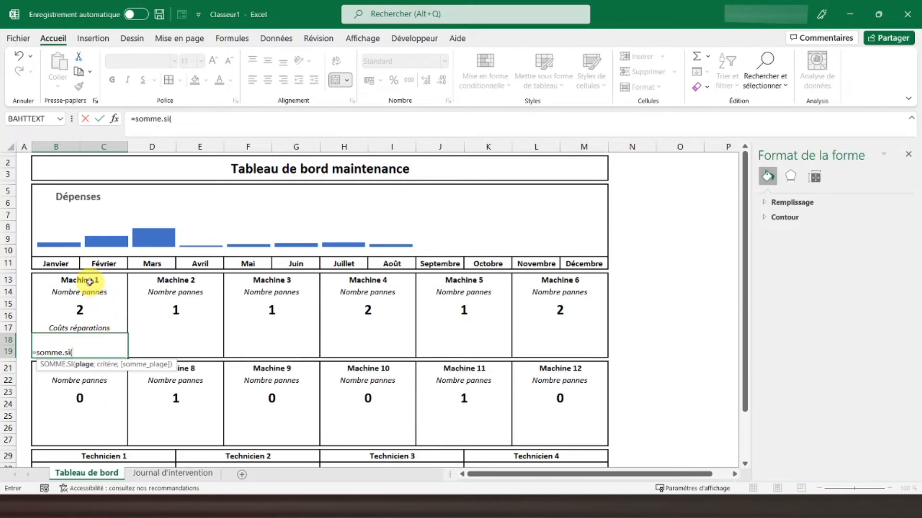
left_click(159, 473)
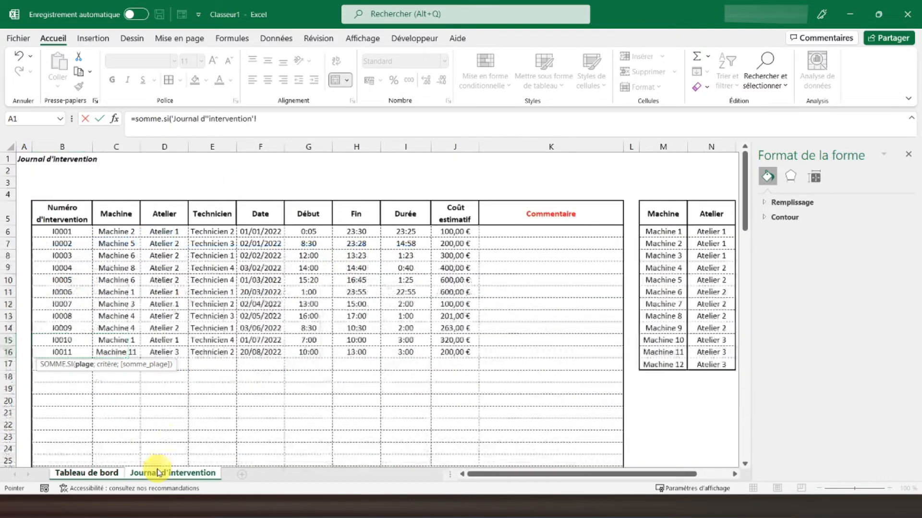
left_click_drag(120, 230, 128, 278)
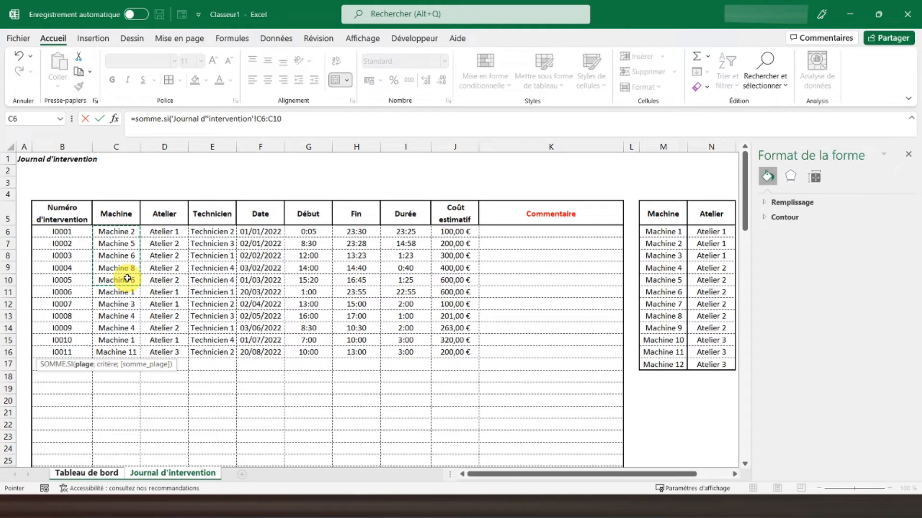
type("0;")
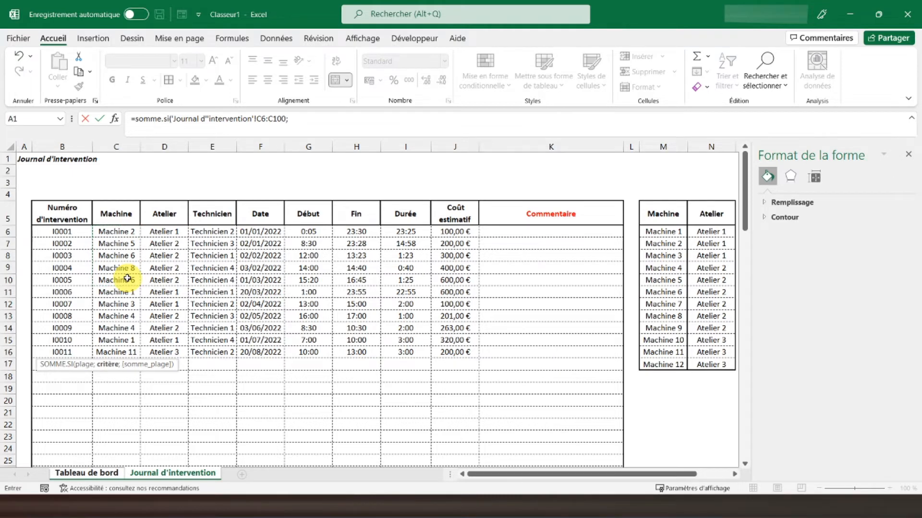
left_click(86, 473)
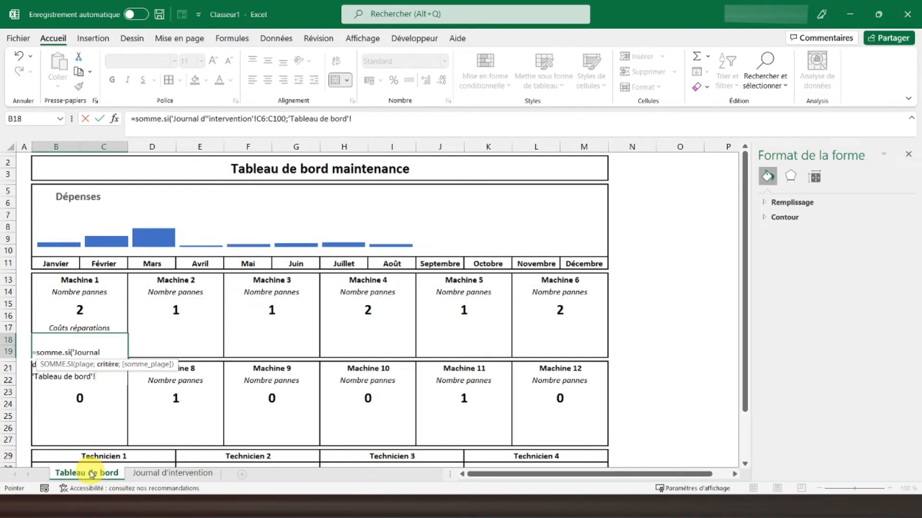
left_click(82, 277)
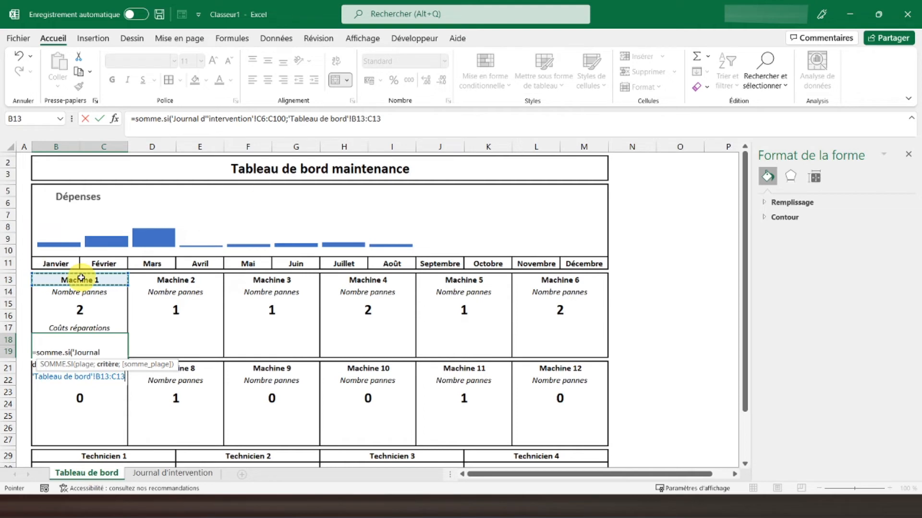
left_click_drag(382, 119, 366, 120)
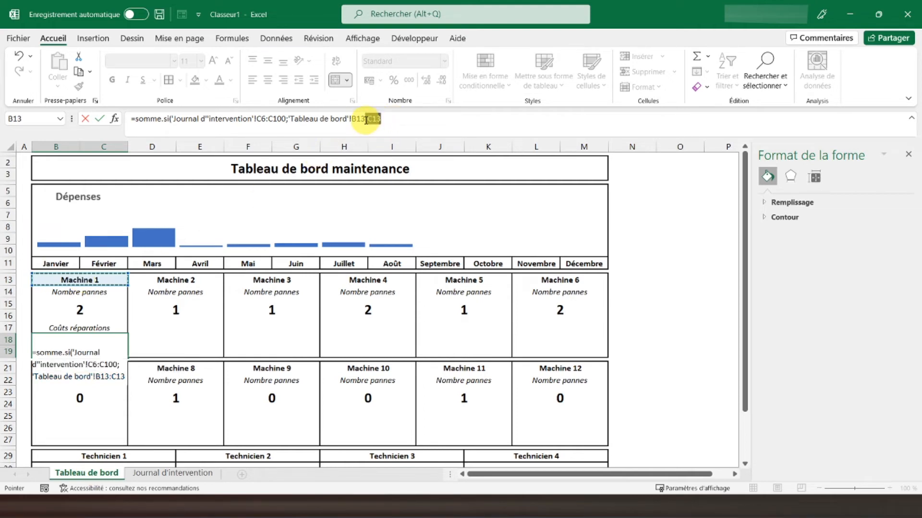
type(";")
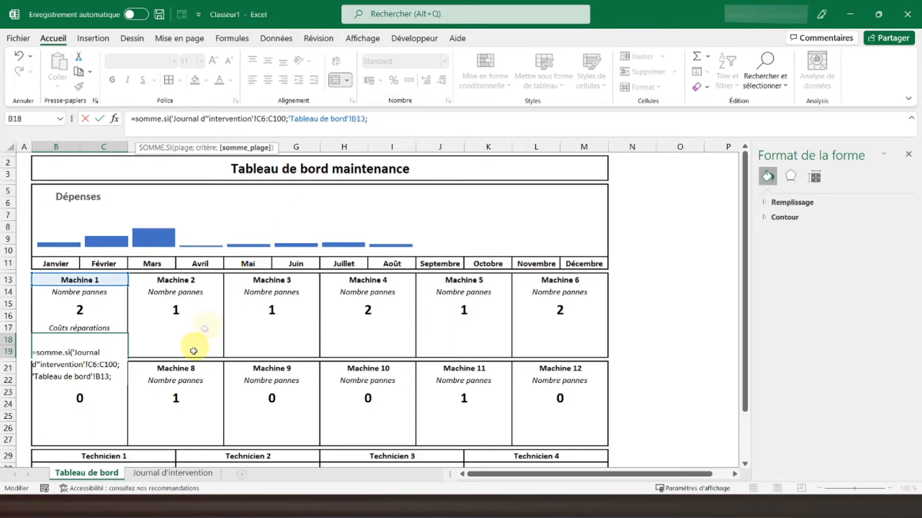
left_click(166, 474)
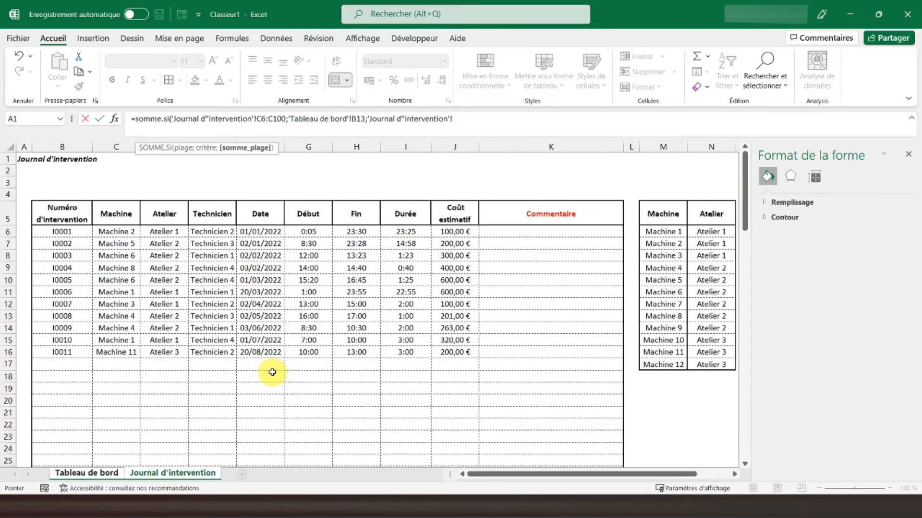
left_click_drag(452, 231, 453, 279)
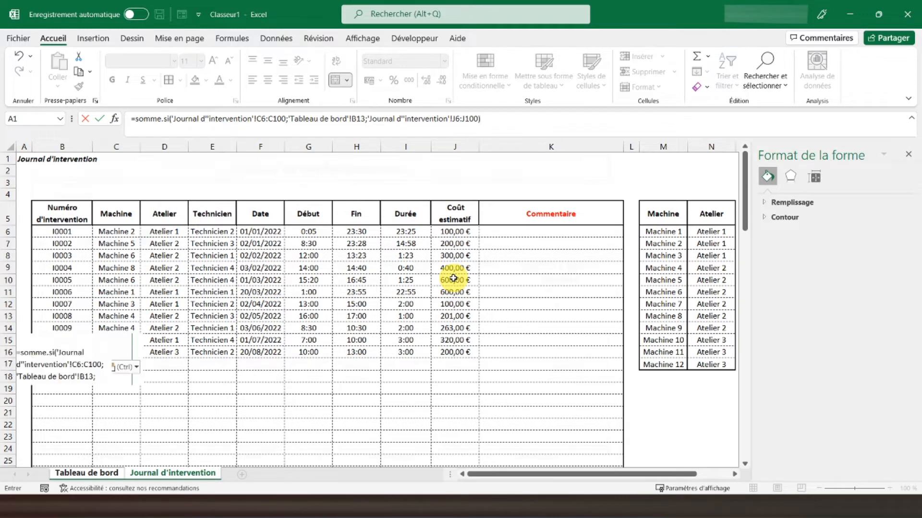
key("Return")
Centre Machine 1's repair cost vertically and set its font size to 18, matching the failure count
left_click(95, 344)
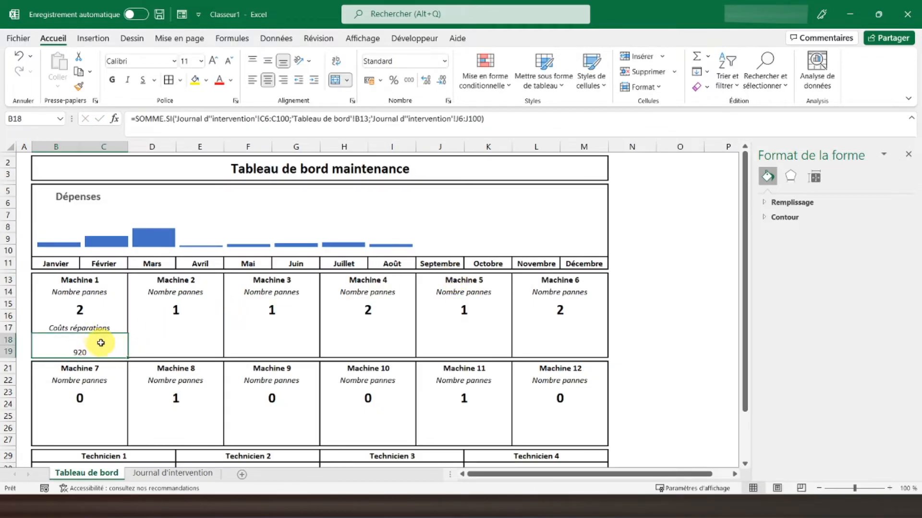
left_click(268, 61)
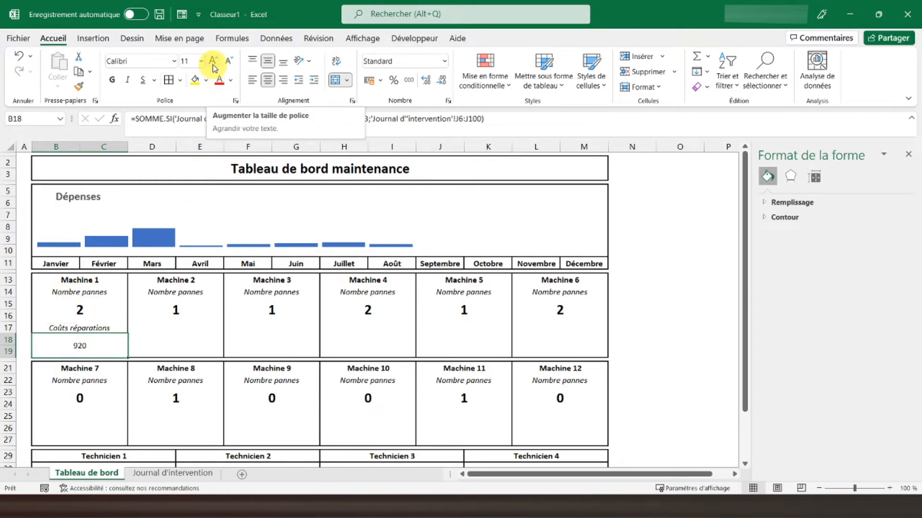
left_click(171, 311)
left_click(96, 311)
left_click(87, 345)
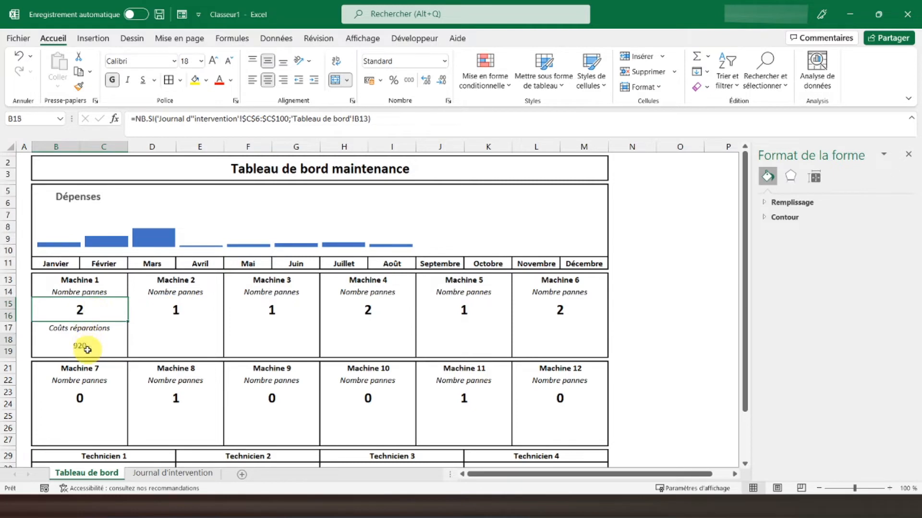
left_click(191, 61)
type("18")
key("Return")
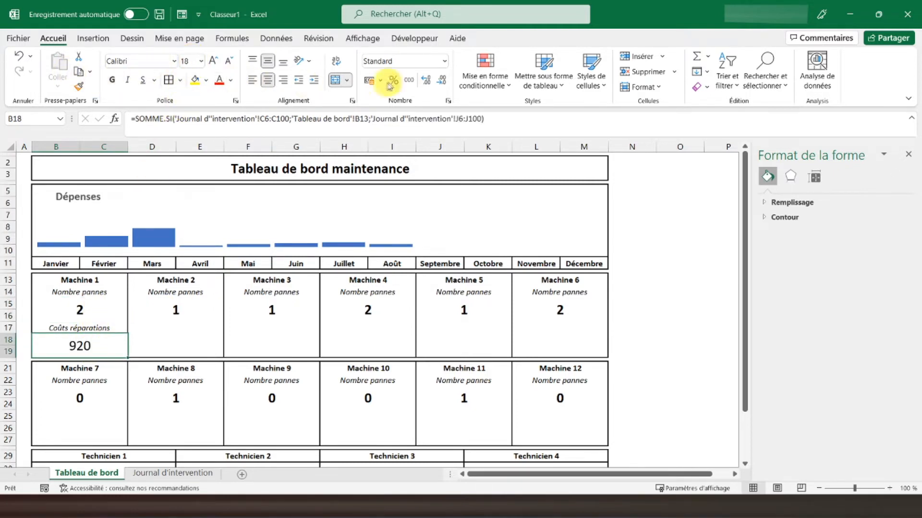
Format Machine 1's repair cost as Monétaire with two decimals and the € symbol, and make it bold
right_click(90, 346)
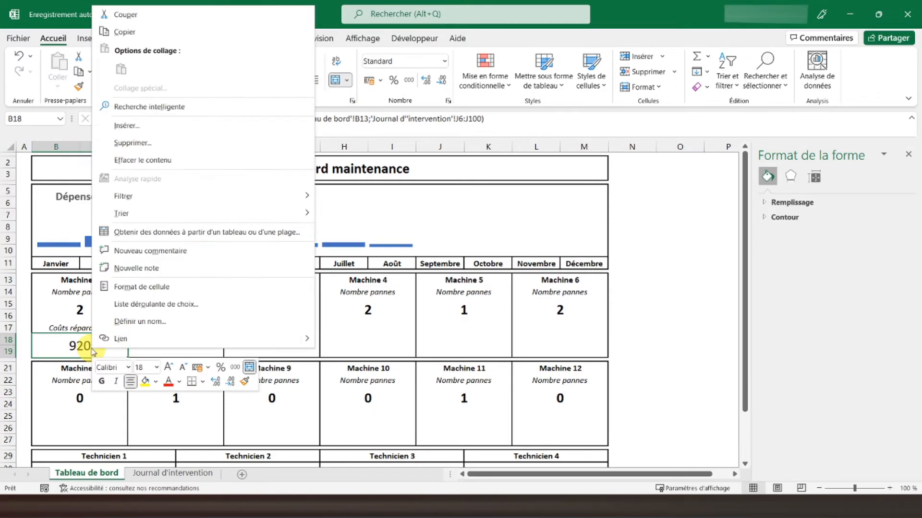
left_click(151, 290)
left_click(48, 271)
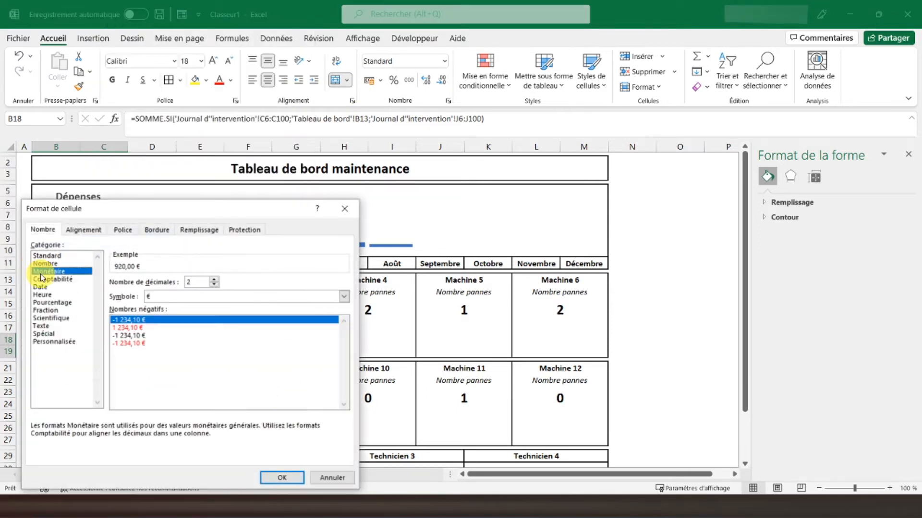
left_click(283, 477)
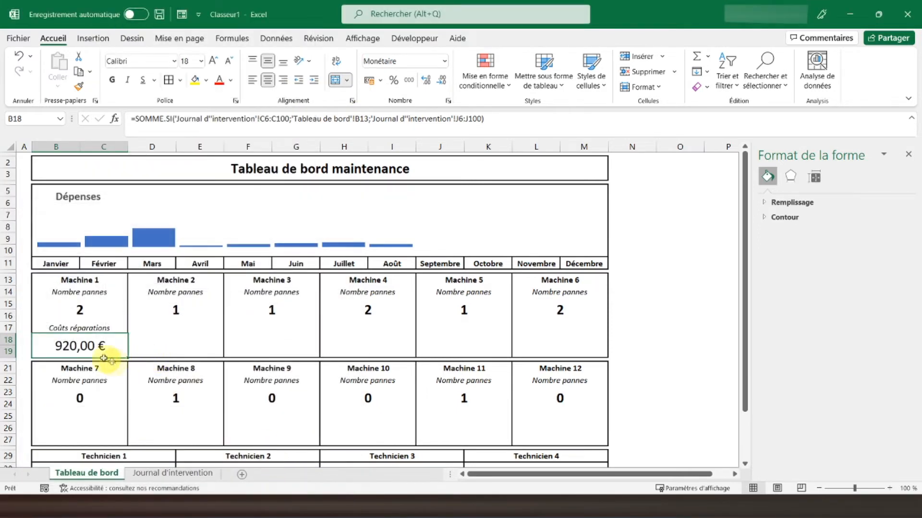
left_click(112, 80)
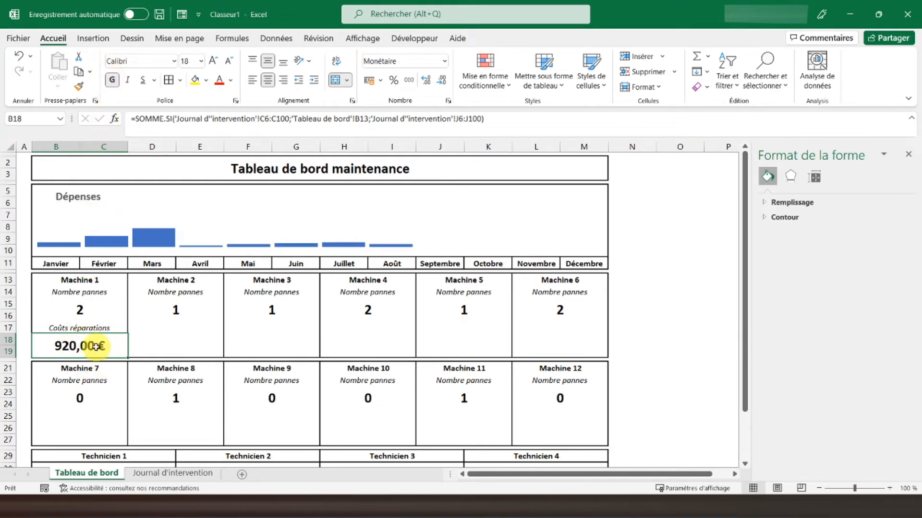
Check Machine 1's repair cost by selecting its estimated costs J11 and J15 together in Journal d'intervention
left_click(163, 473)
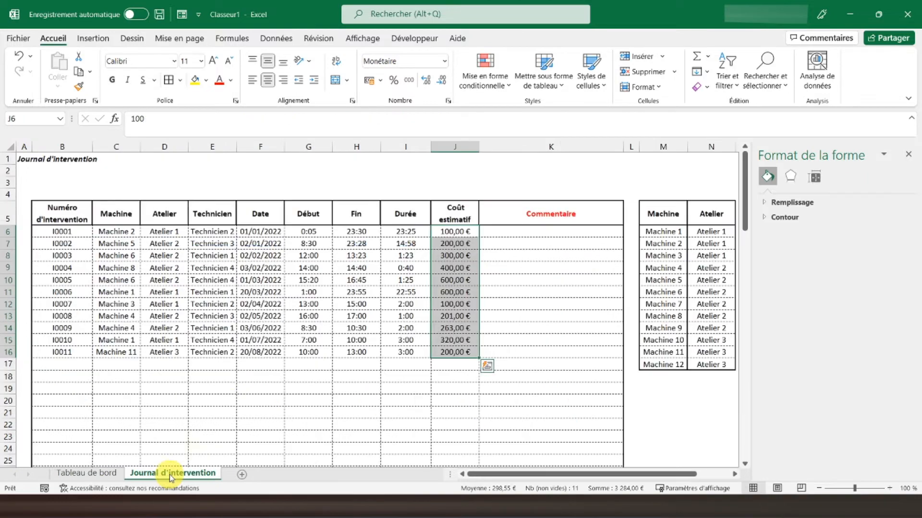
left_click_drag(442, 233, 446, 242)
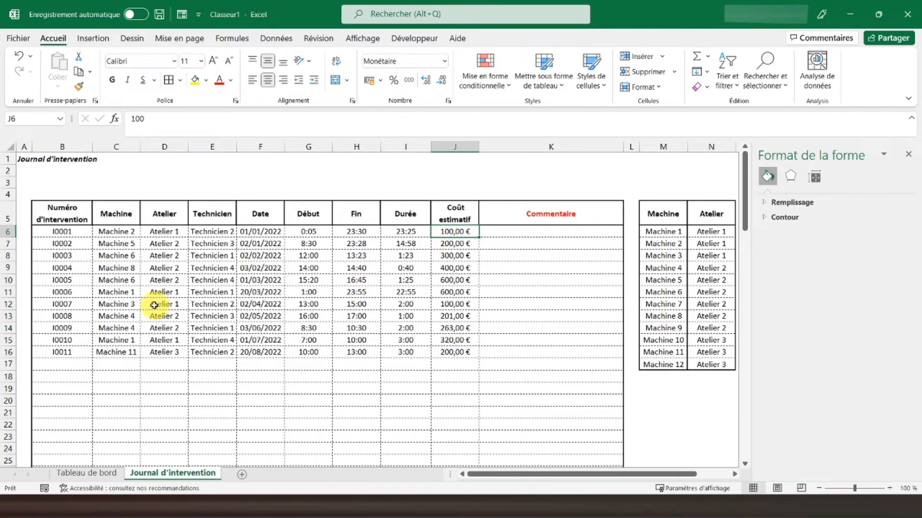
left_click(124, 293)
left_click(454, 294)
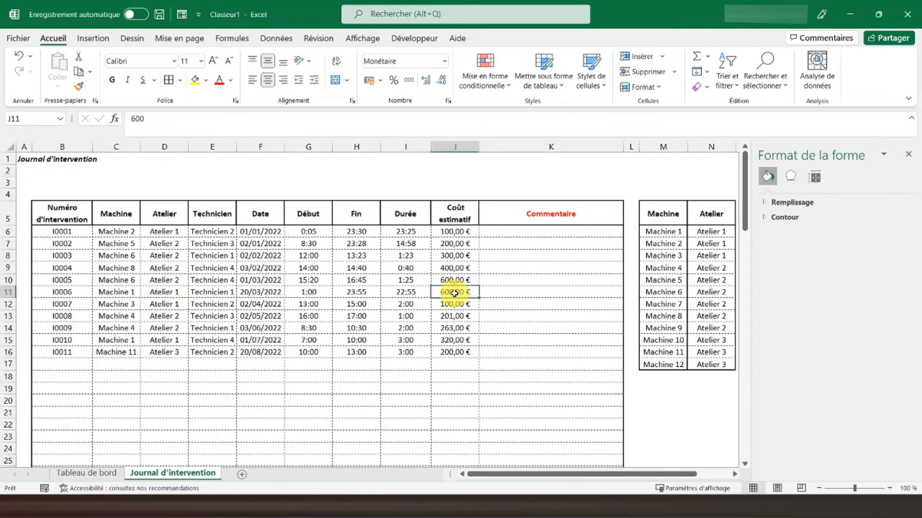
left_click(441, 340, "ctrl")
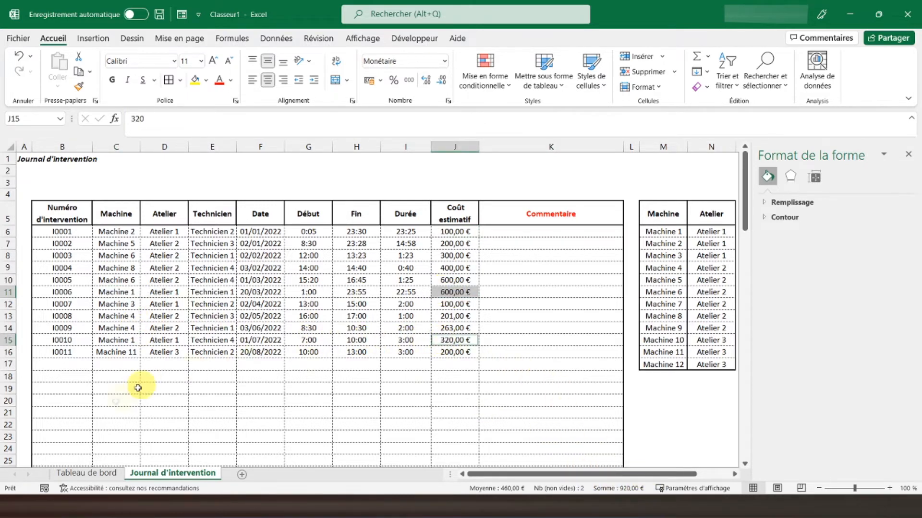
Make both journal ranges in Machine 1's repair cost formula absolute, as $C$6:$C$100 and $J$6:$J$100
left_click(92, 474)
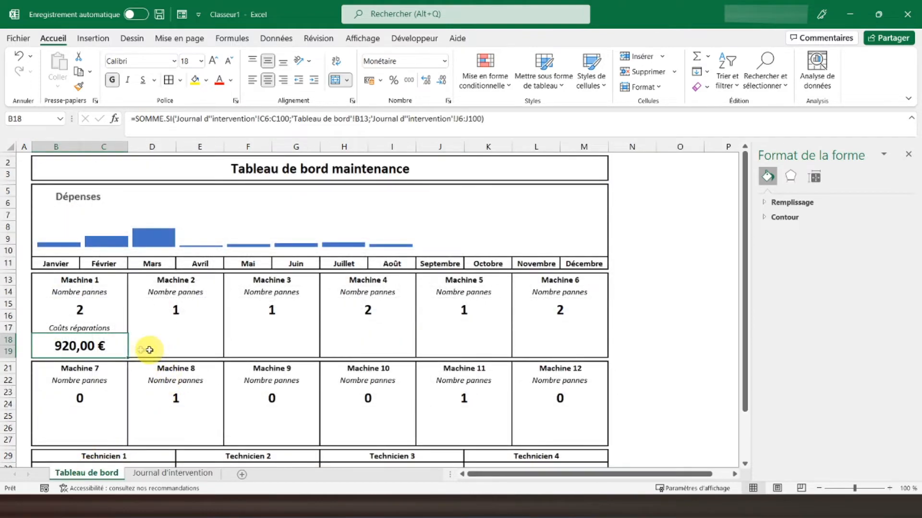
left_click(265, 120)
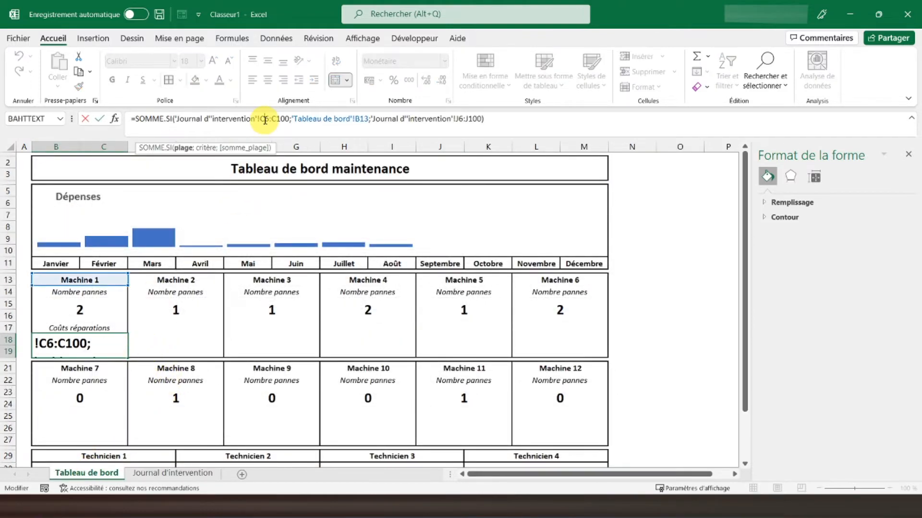
key("F4")
left_click(287, 118)
key("F4")
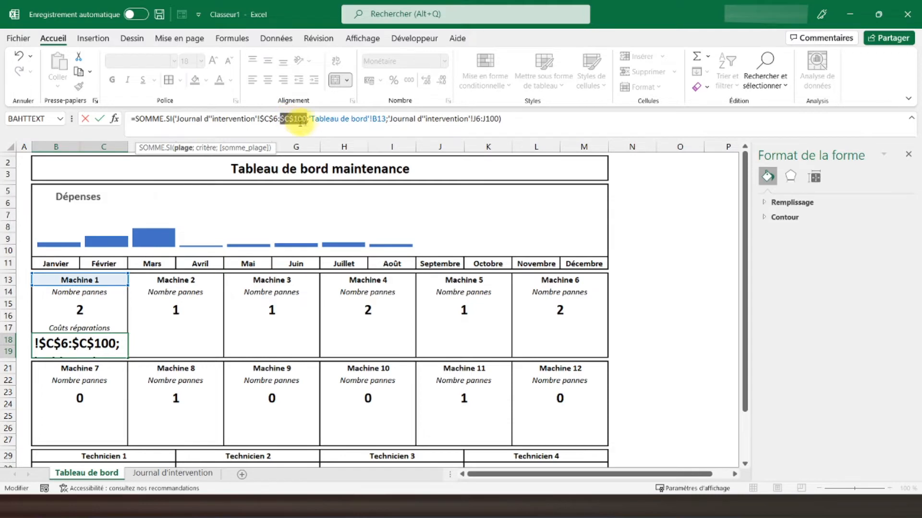
left_click(477, 118)
key("F4")
left_click(495, 119)
key("F4")
key("Return")
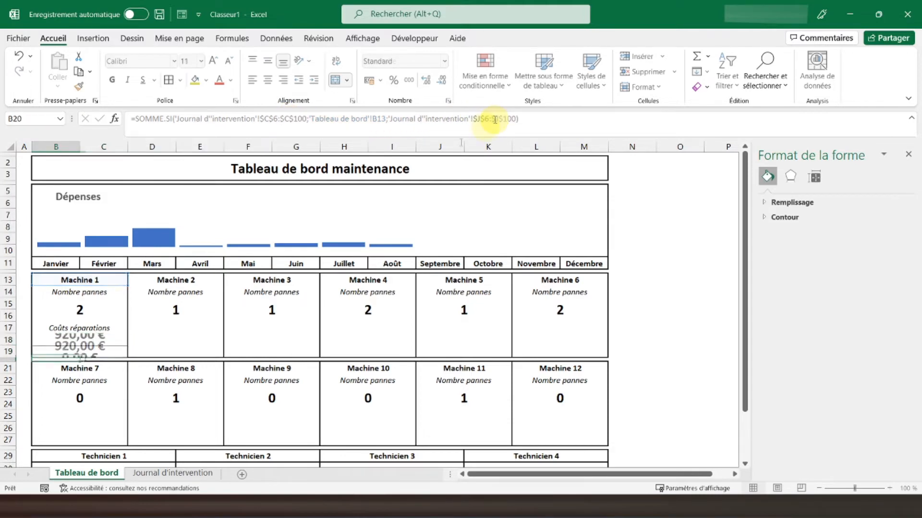
Copy Machine 1's "Coûts réparations" label and cost cell to the same rows under Machines 2 to 6
left_click_drag(92, 330, 93, 343)
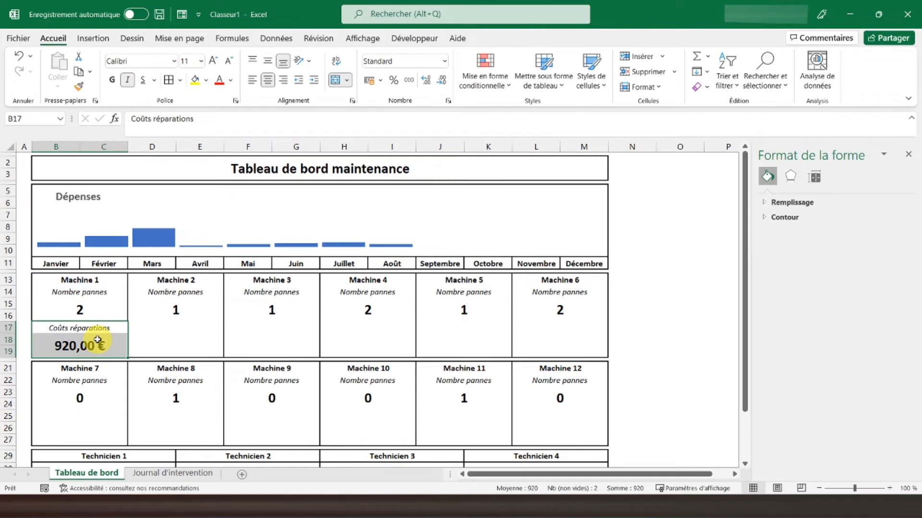
key("ctrl+c")
left_click(144, 326)
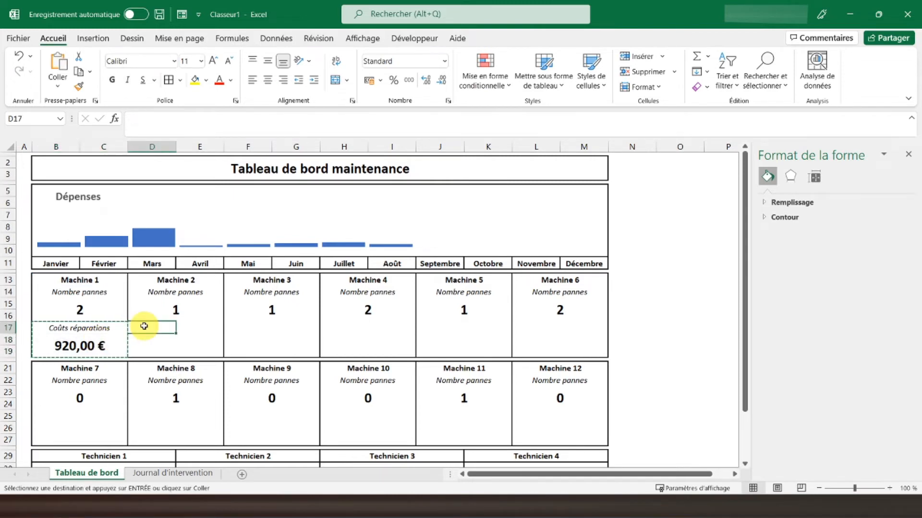
key("ctrl+v")
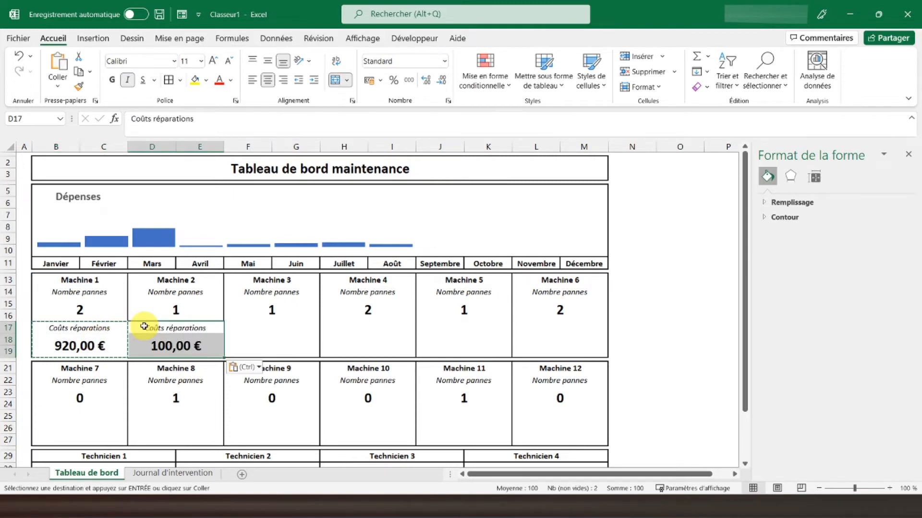
left_click(235, 327)
key("ctrl+v")
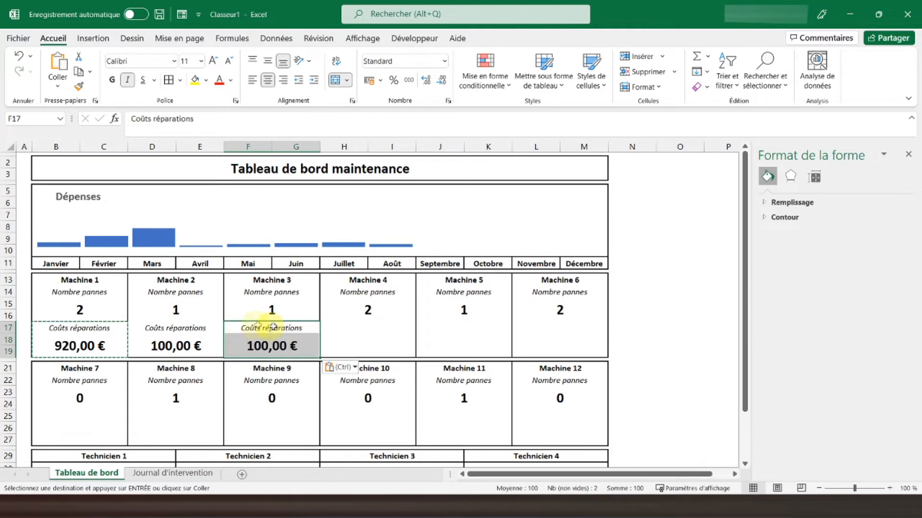
left_click(331, 327)
key("ctrl+v")
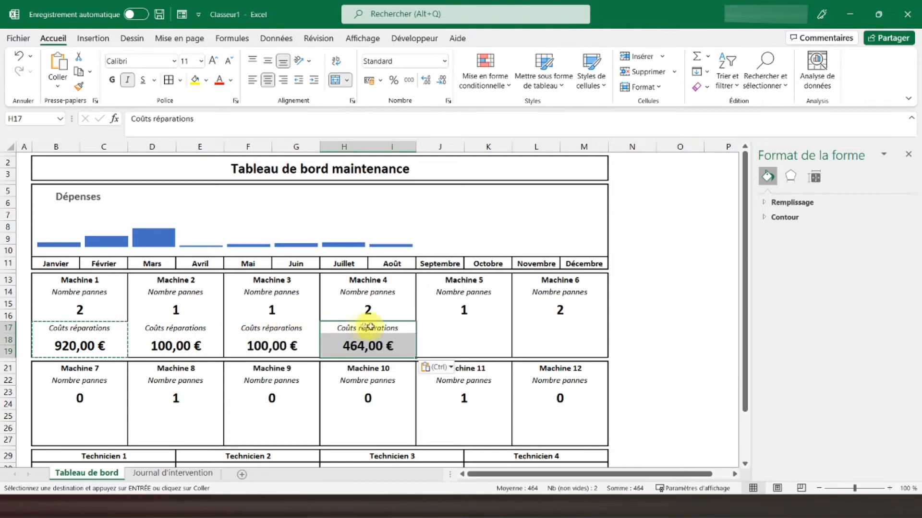
left_click(432, 327)
key("ctrl+v")
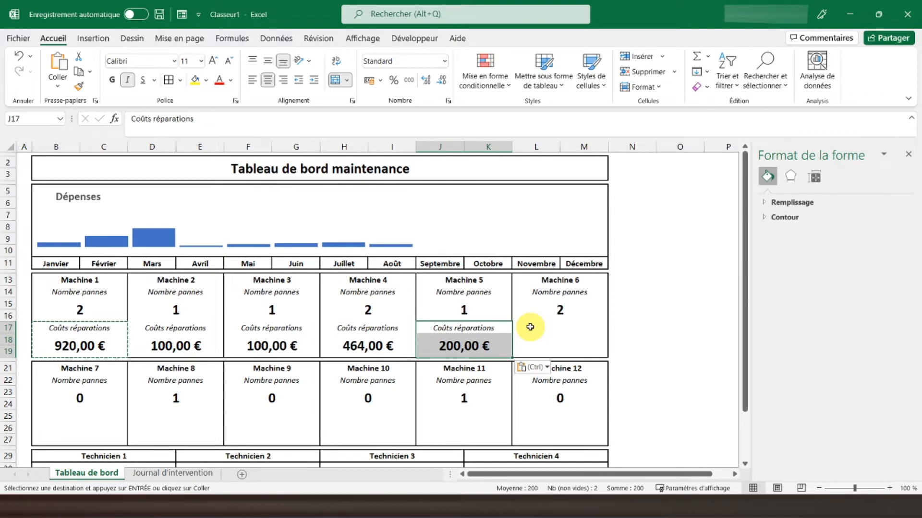
left_click(529, 327)
key("ctrl+v")
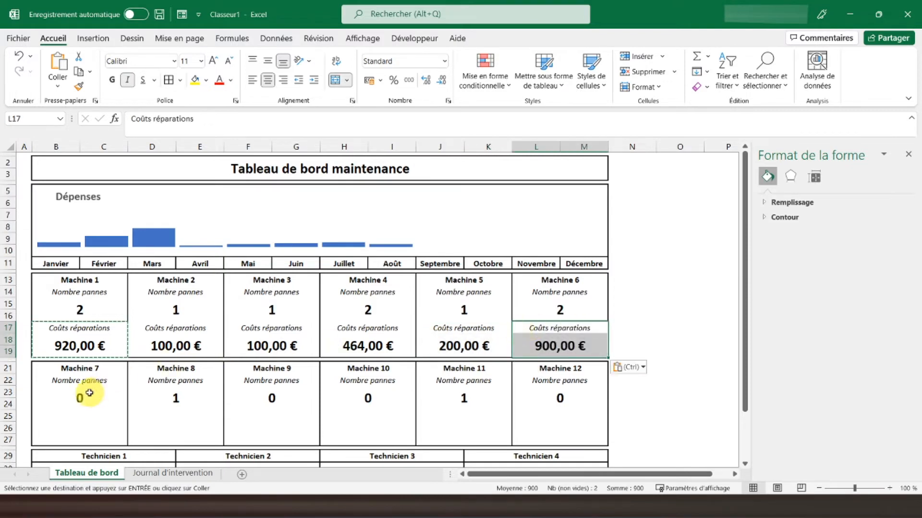
Paste the copied "Coûts réparations" label and cost formula into rows 25 to 27 under Machines 7 to 12
left_click(52, 410)
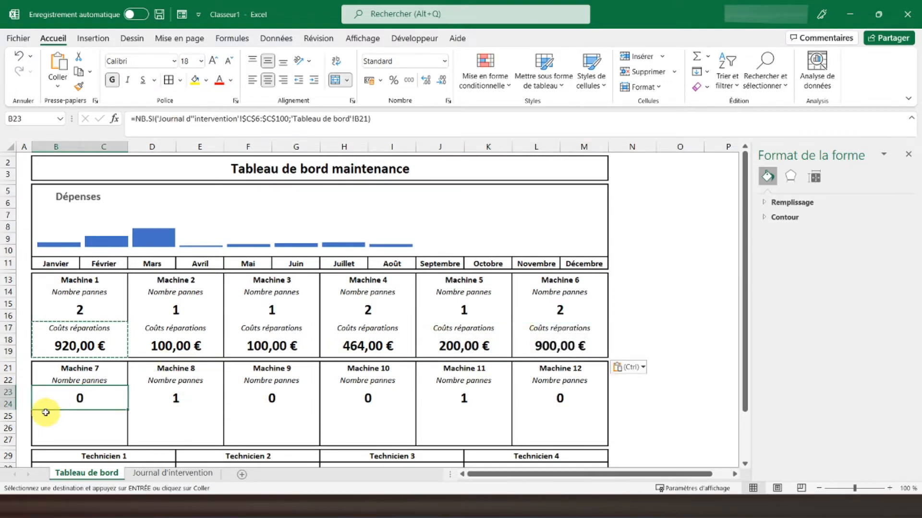
left_click(46, 413)
key("ctrl+v")
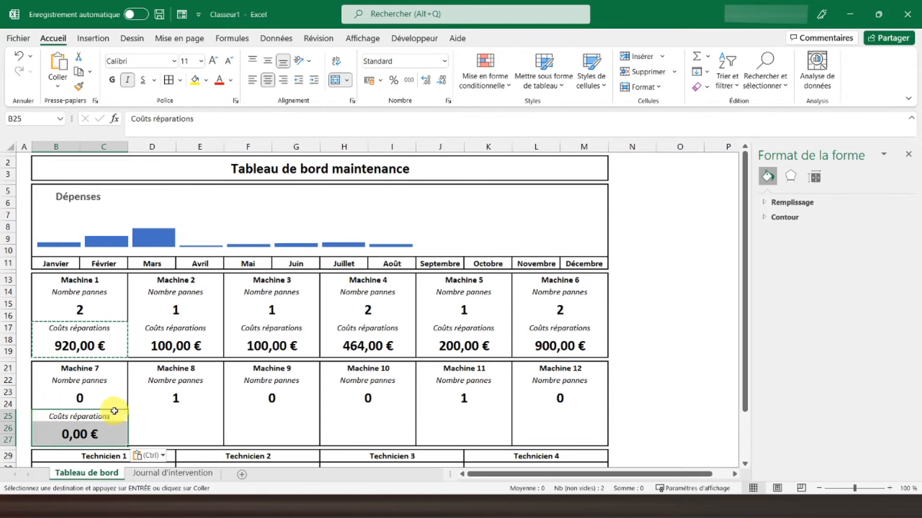
left_click(132, 415)
key("ctrl+v")
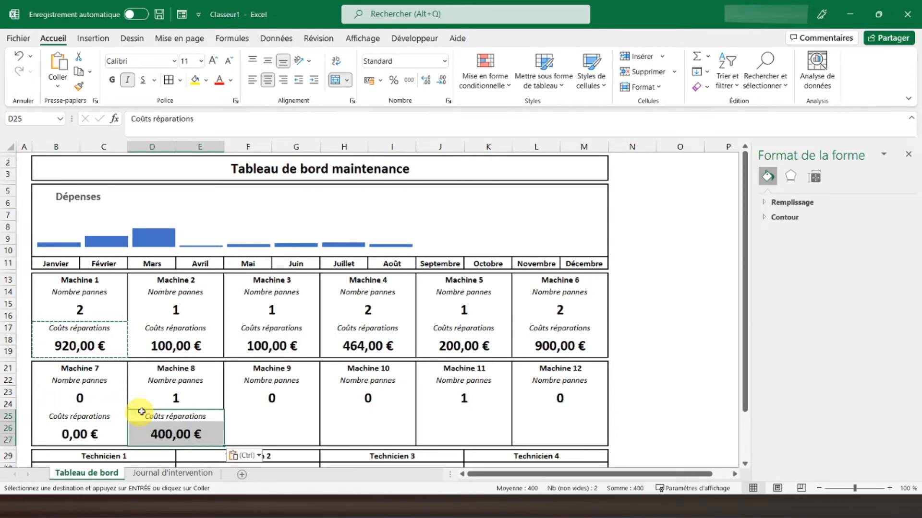
left_click(241, 414)
key("ctrl+v")
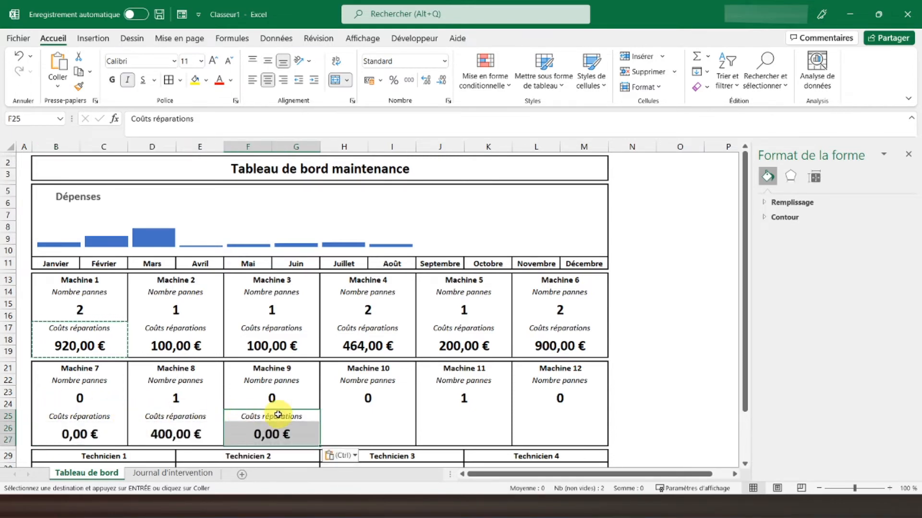
left_click(329, 415)
type("Coûts réparations 0,00 €")
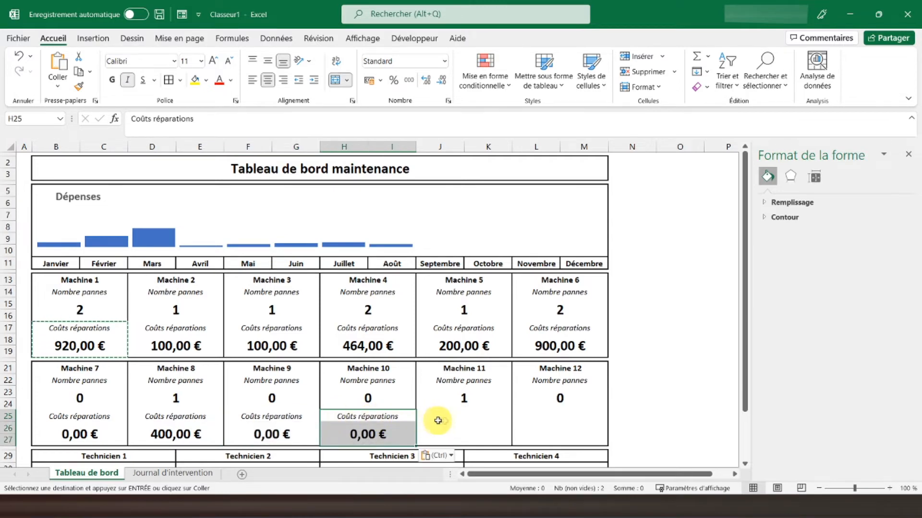
left_click(438, 417)
key("ctrl+v")
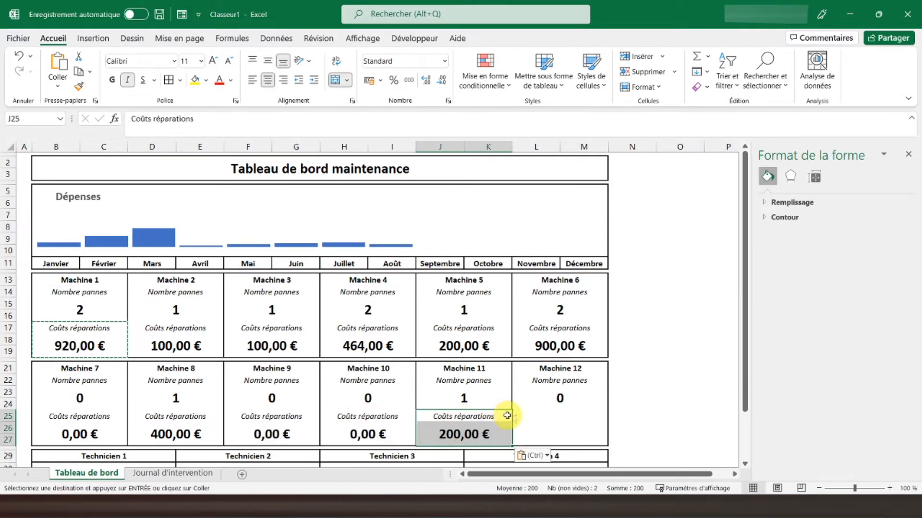
left_click(520, 414)
key("ctrl+v")
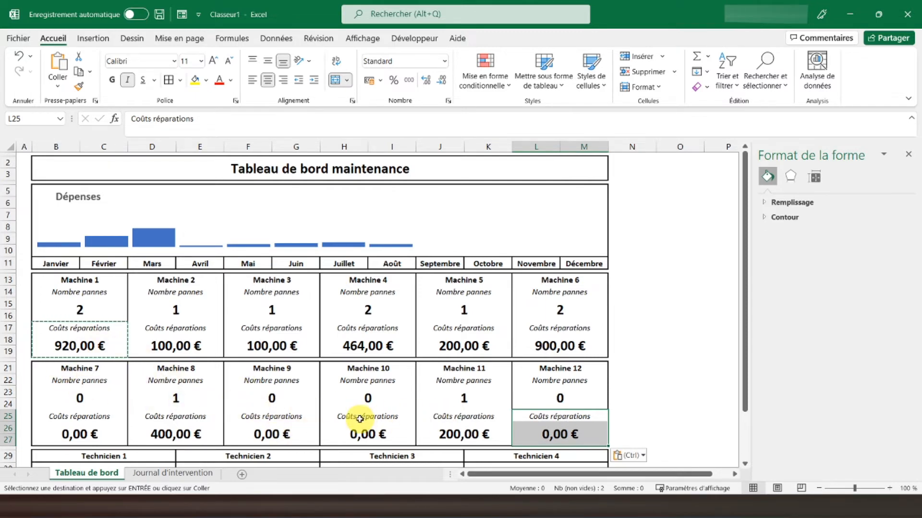
Check Machine 8's repair cost against its entry and estimated cost J9 in Journal d'intervention
left_click(185, 431)
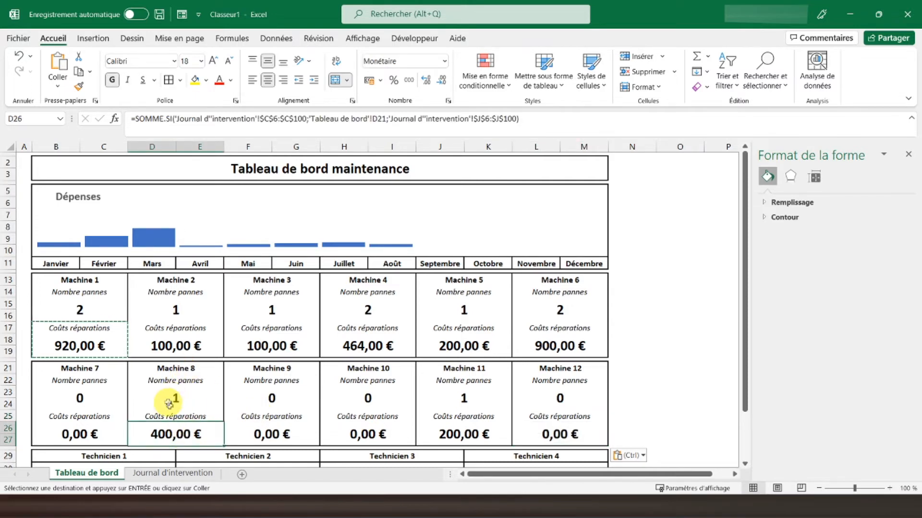
left_click(172, 473)
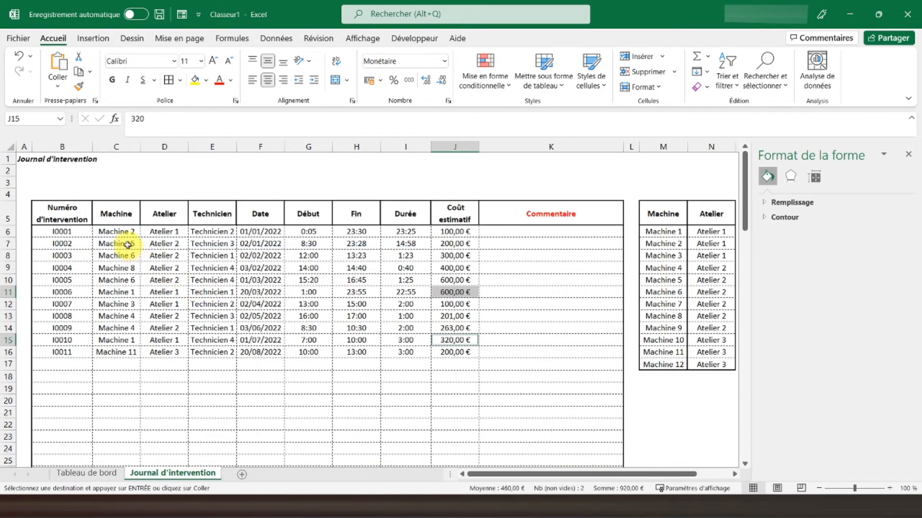
left_click(122, 267)
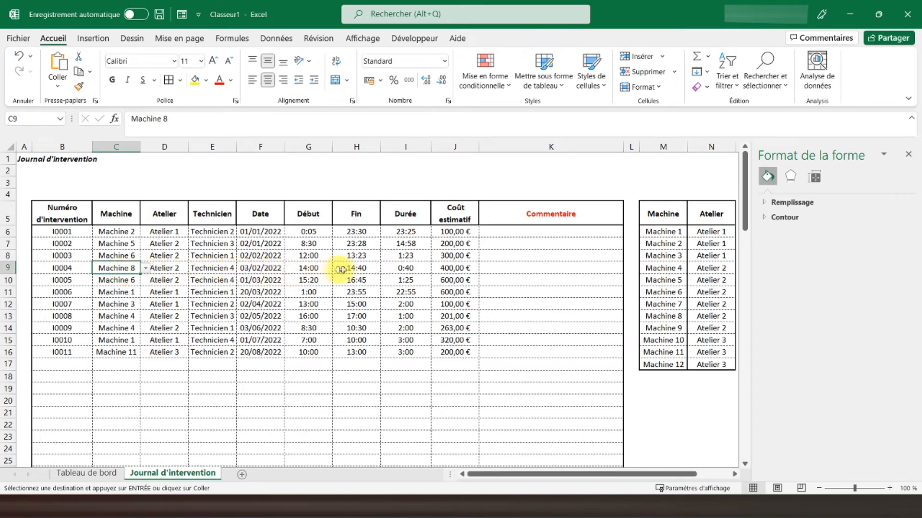
left_click(433, 270)
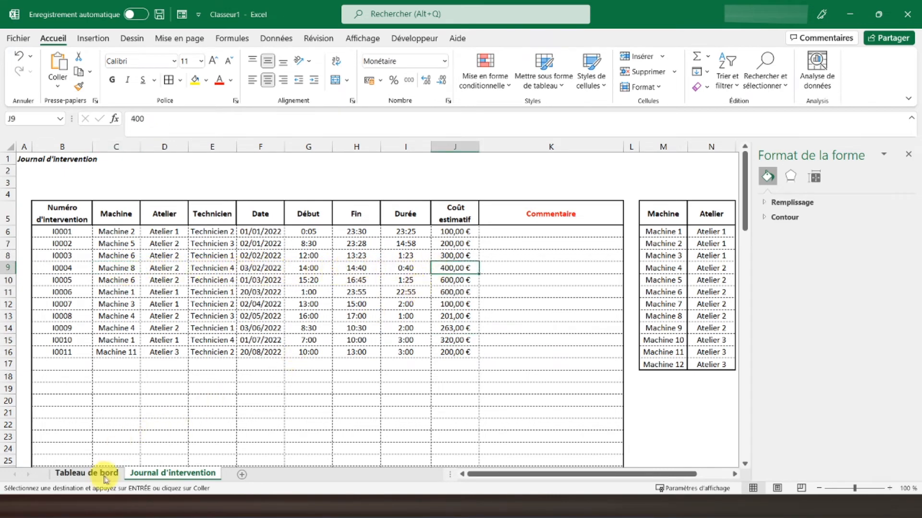
left_click(87, 473)
Apply a conditional three-circle icon set in reverse icon order to the repair costs of all twelve machines
left_click(93, 344)
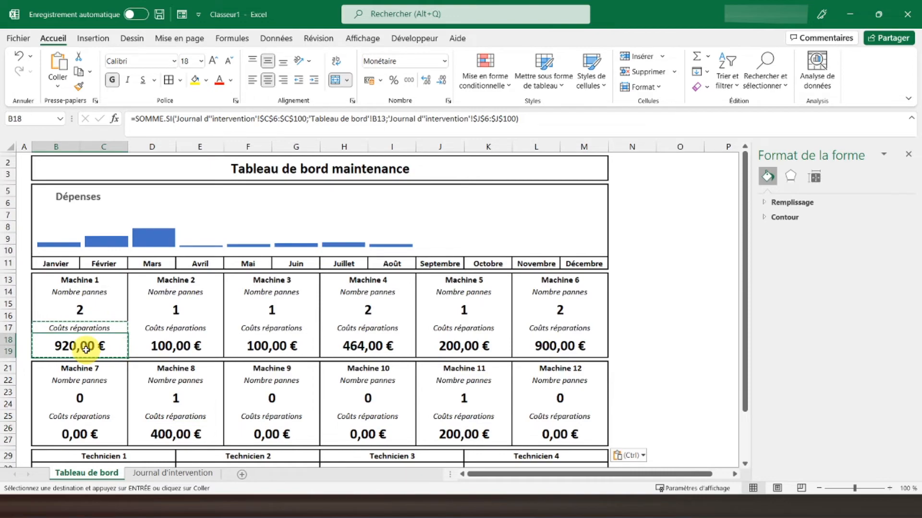
scroll(81, 345, "down", 2)
left_click_drag(75, 290, 538, 297)
left_click_drag(76, 379, 551, 384)
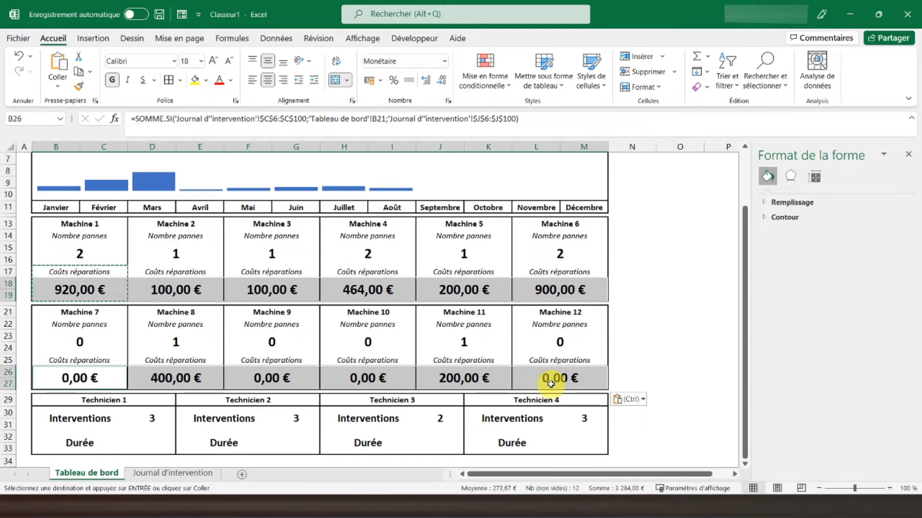
left_click(486, 85)
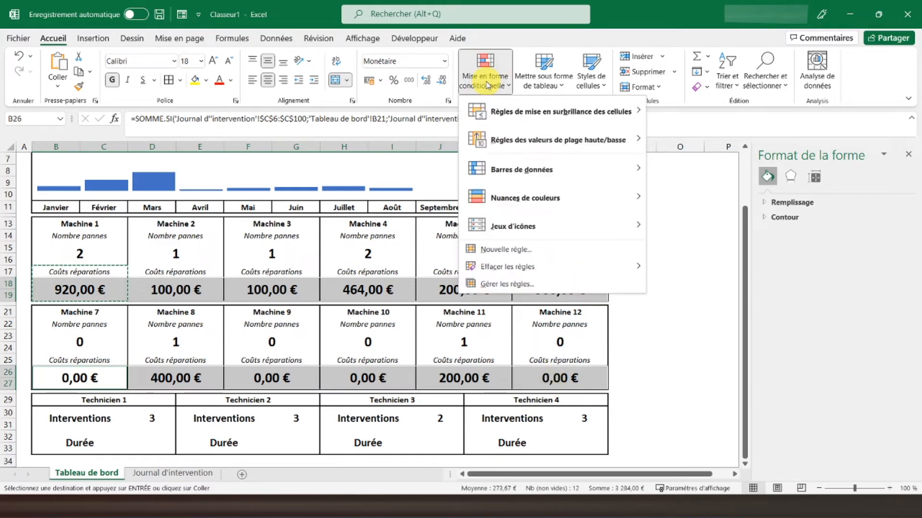
mouse_move(600, 219)
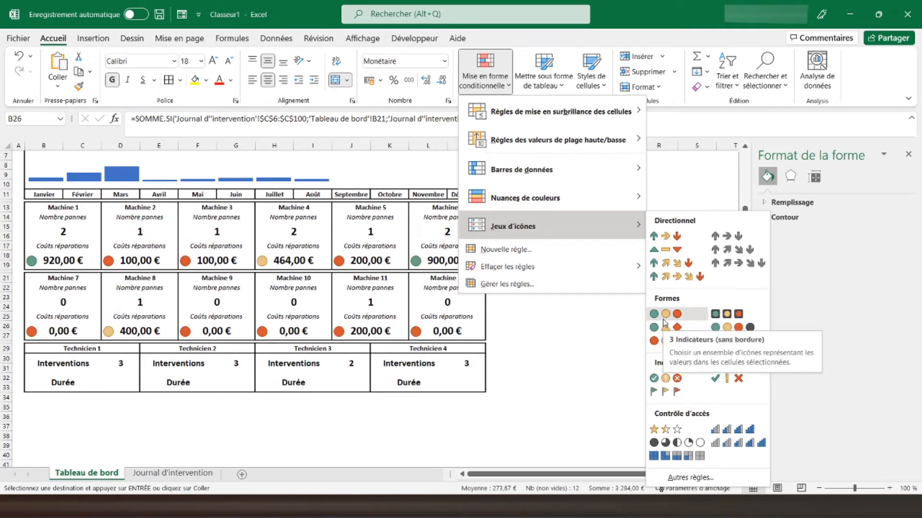
left_click(691, 478)
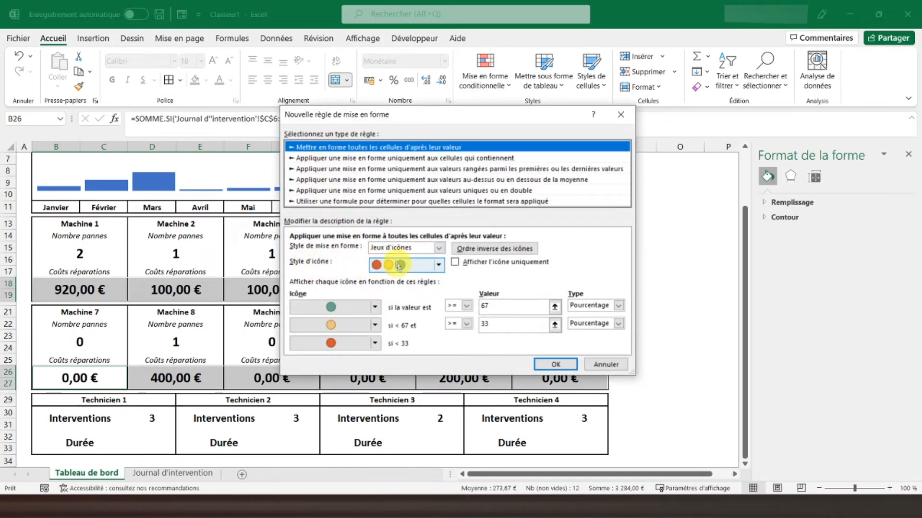
left_click(495, 251)
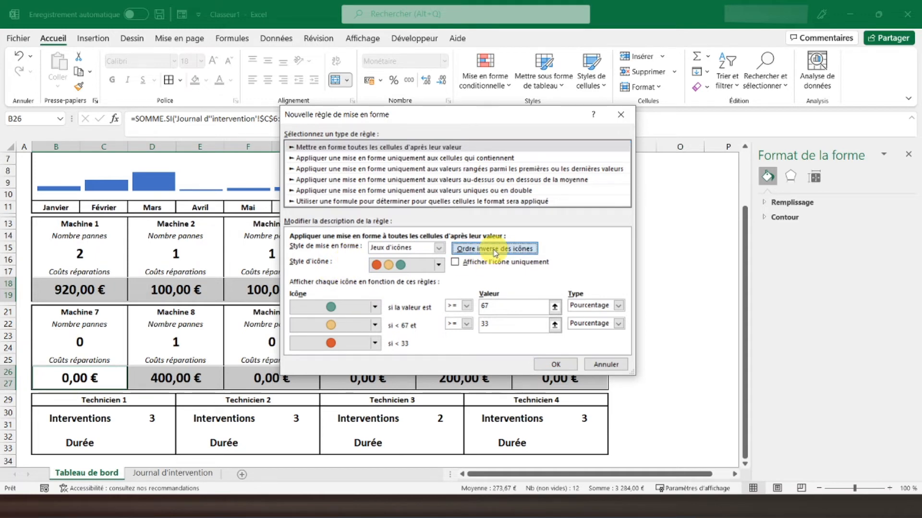
left_click(548, 366)
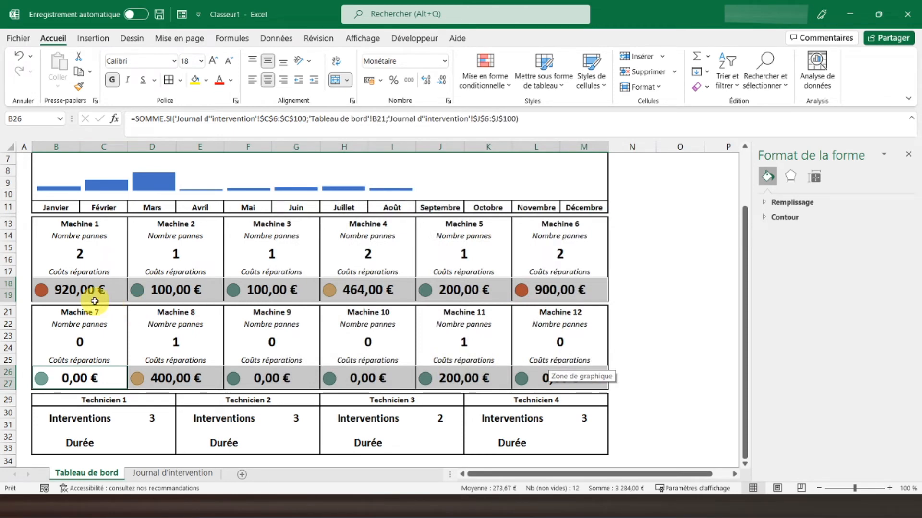
left_click(160, 292)
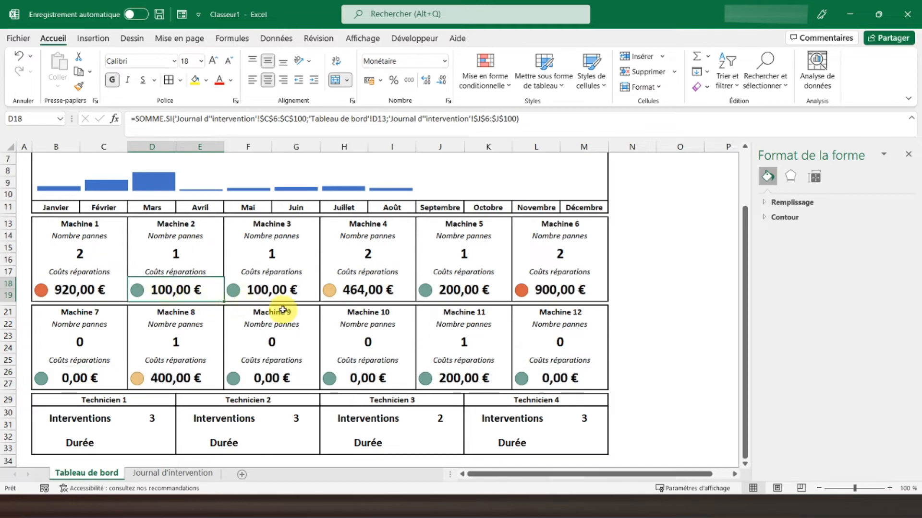
scroll(245, 304, "up", 1)
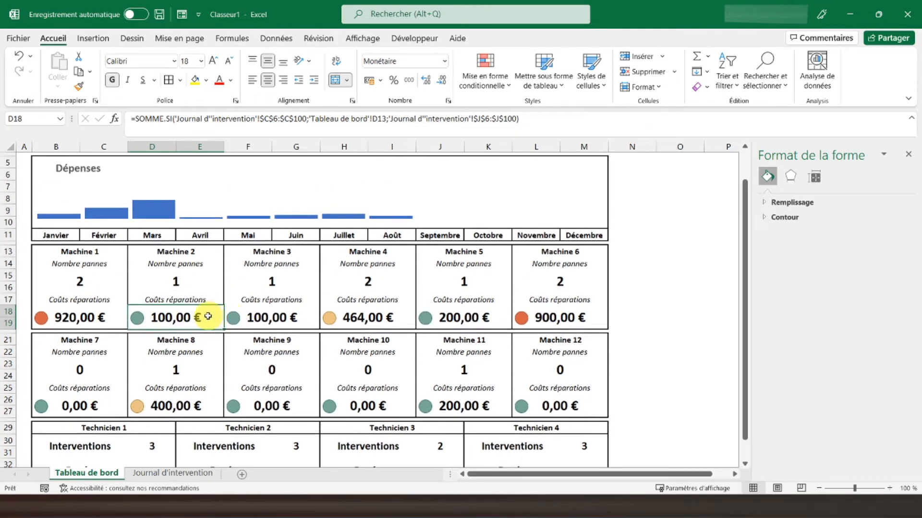
scroll(191, 318, "down", 2)
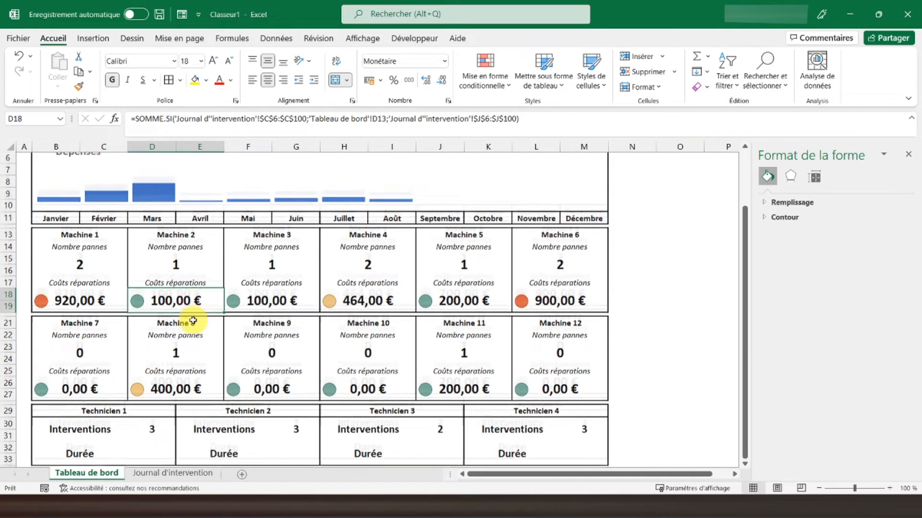
Merge and centre cells D32:D33 next to Technicien 1's "Durée" label
left_click(141, 402)
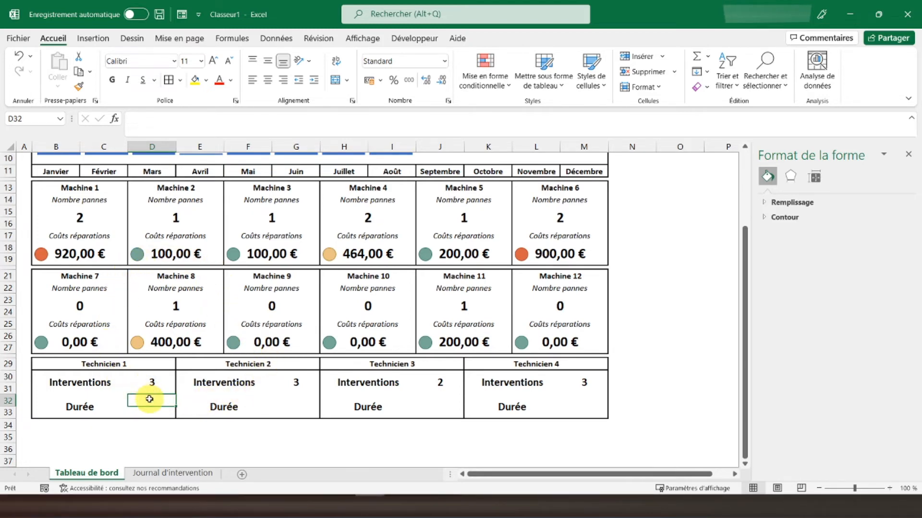
left_click_drag(150, 402, 150, 411)
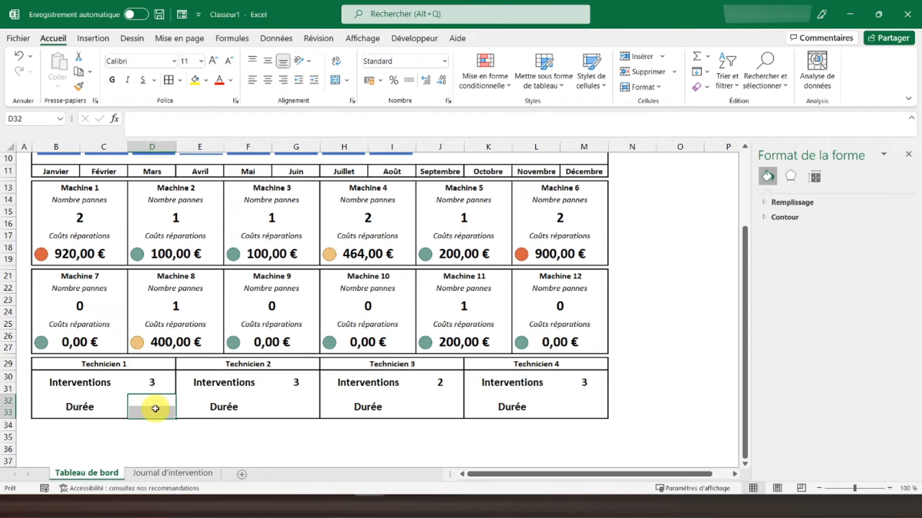
left_click(334, 82)
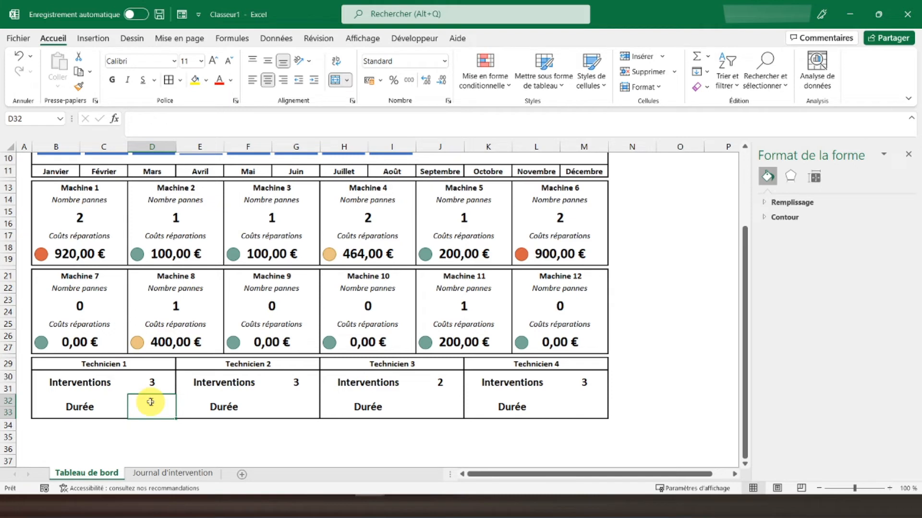
Start a SOMME.SI formula in Technicien 1's duration cell with the journal's technician range E6:E100 as criteria range
type("=somme")
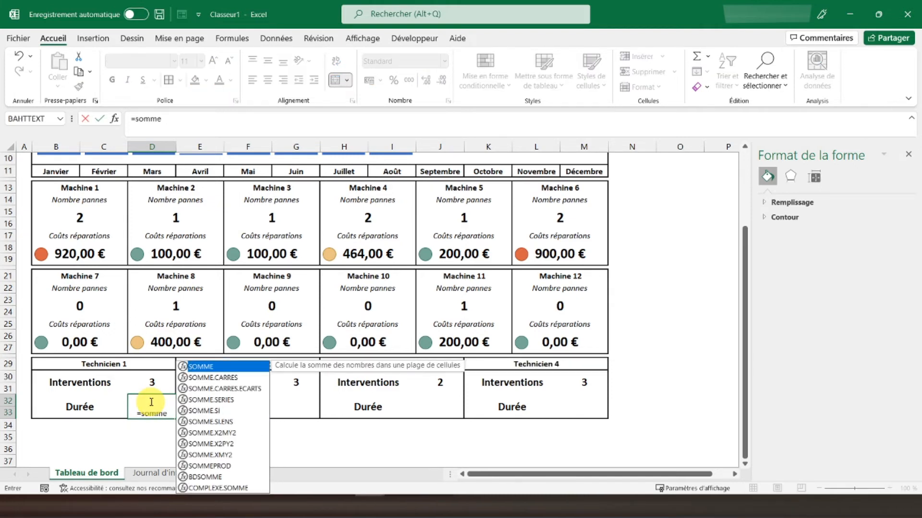
type(".si(")
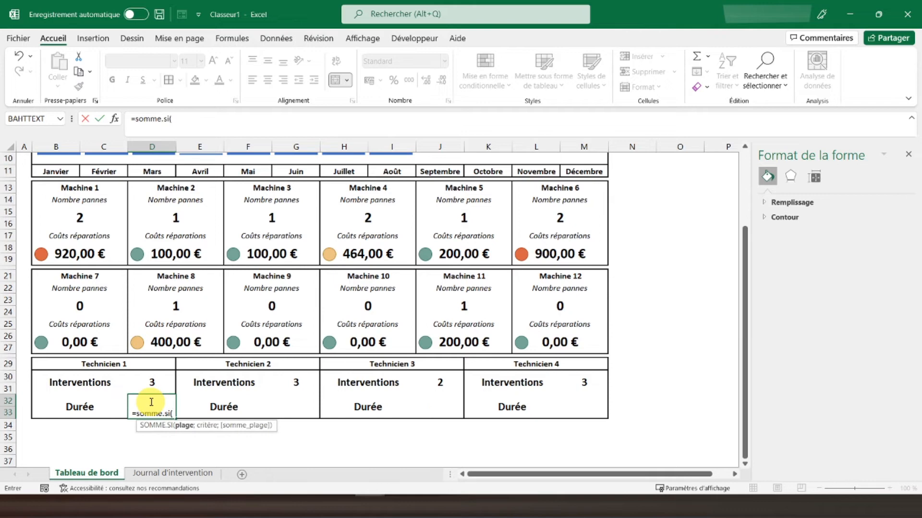
left_click(165, 473)
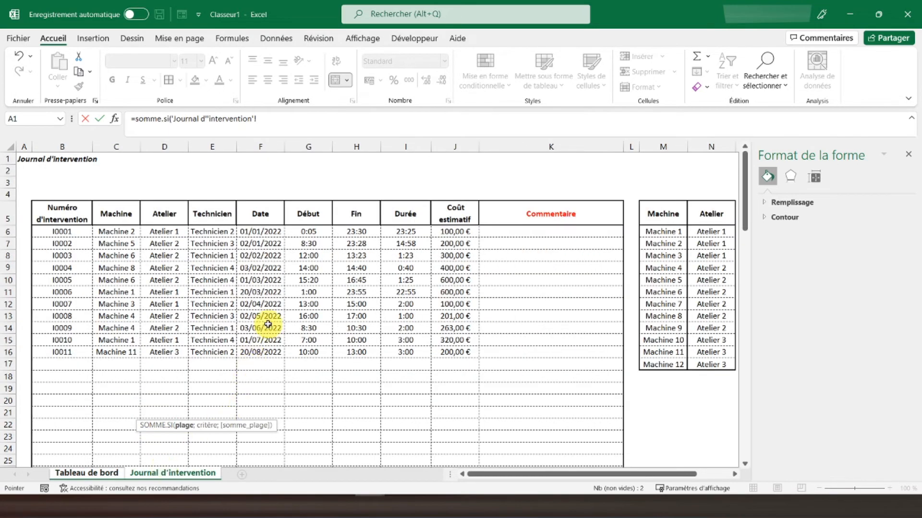
left_click_drag(214, 232, 213, 282)
type("0;")
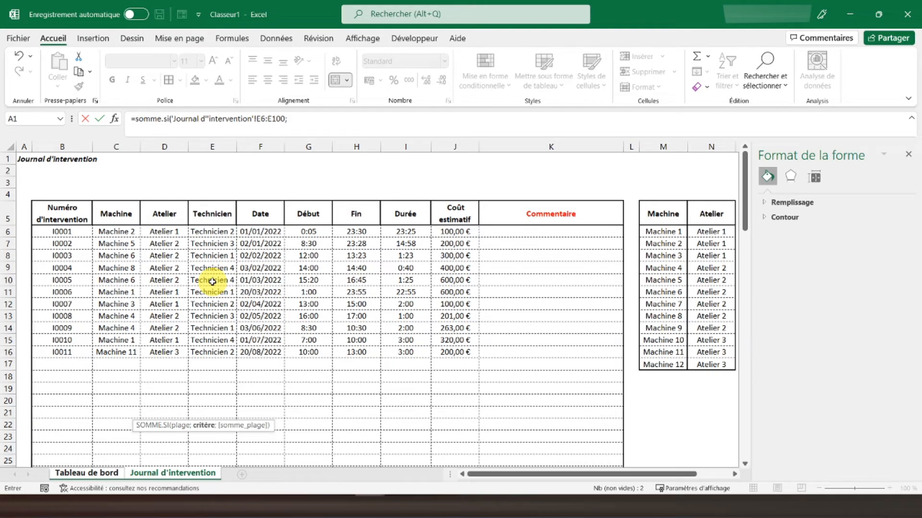
Set the formula's criterion to the dashboard's Technicien 1 header, trimming the reference to B29 only
left_click(105, 473)
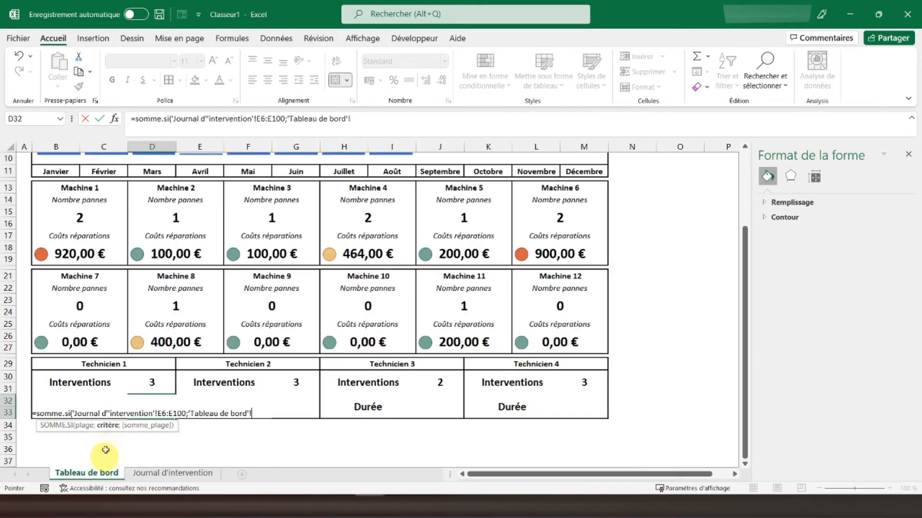
left_click(74, 364)
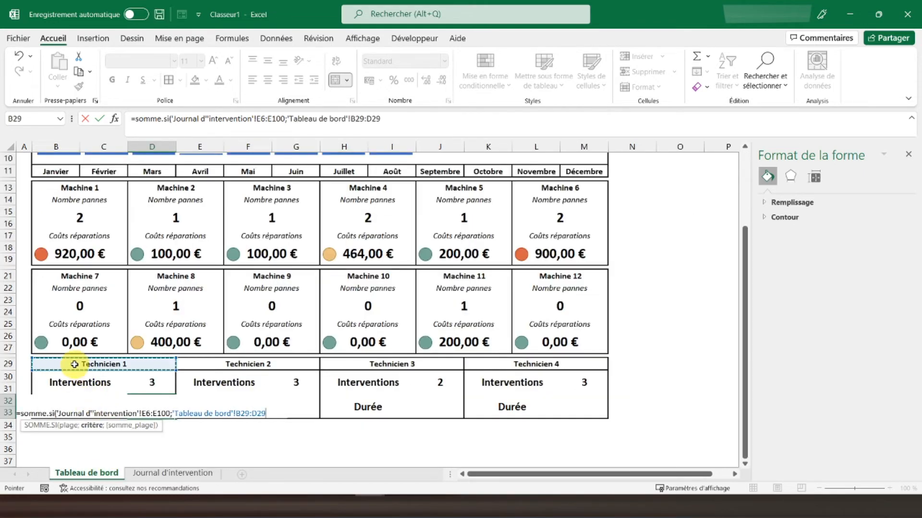
left_click(366, 120)
left_click_drag(366, 119, 391, 119)
key("Delete")
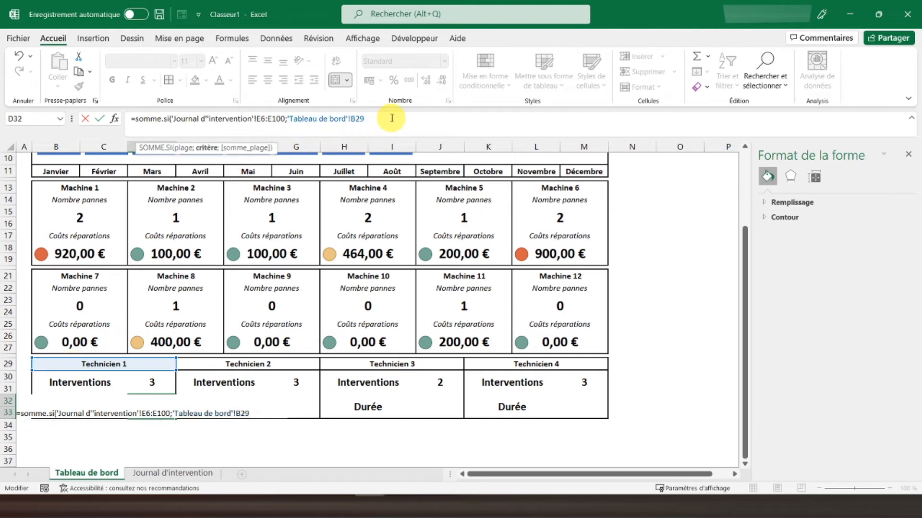
Complete Technicien 1's duration formula with the journal's Durée range I6:I100 as the sum range
type(";")
left_click(191, 474)
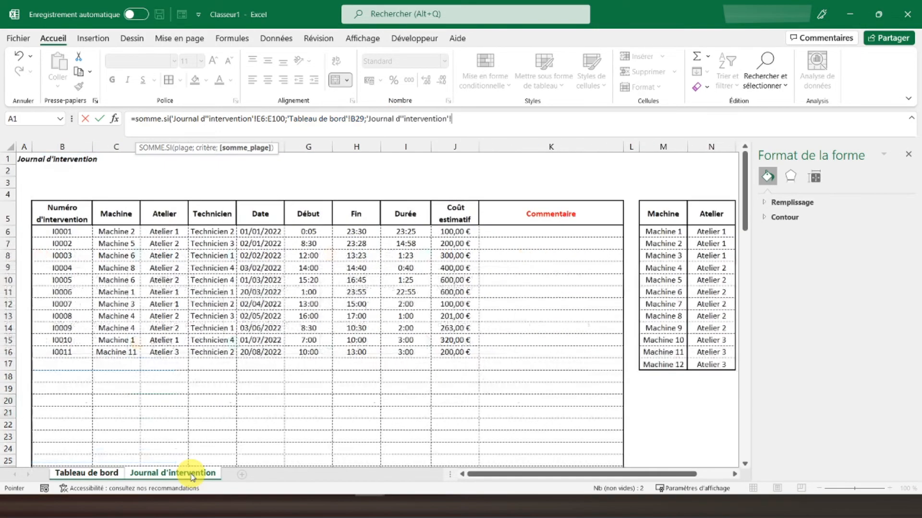
left_click_drag(409, 229, 405, 278)
type("00")
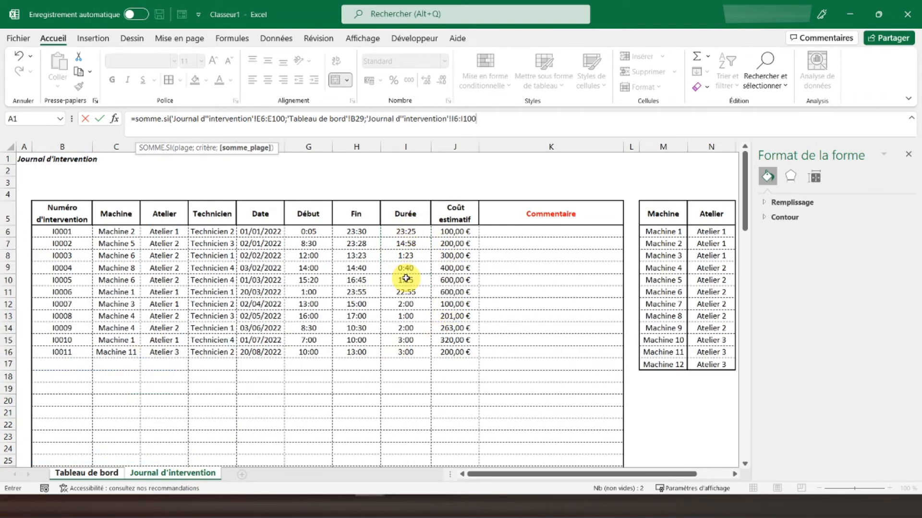
type(")")
key("Return")
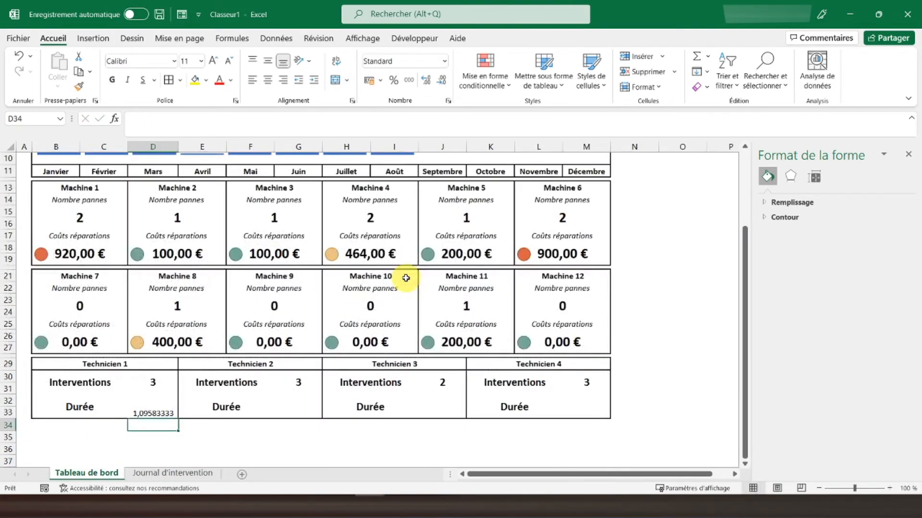
left_click(149, 402)
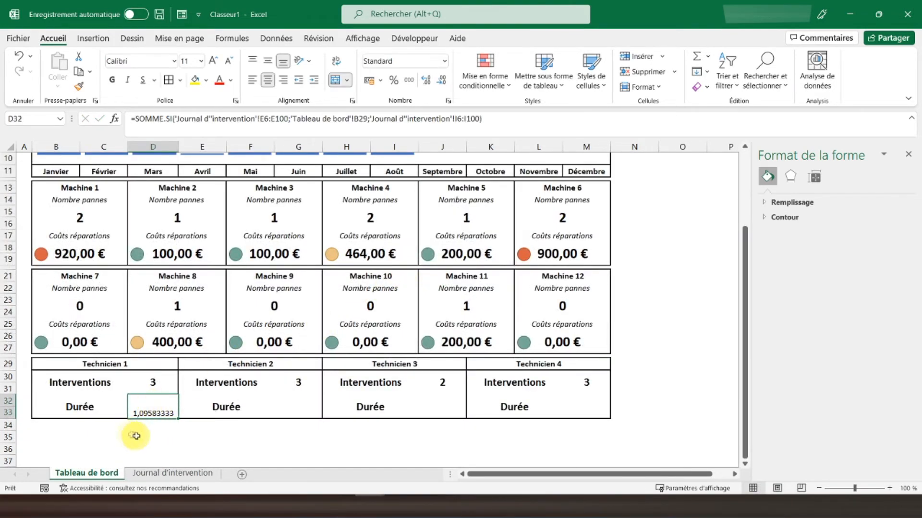
Format Technicien 1's duration cell with the Heure type 13:30 and centre its content vertically
right_click(158, 403)
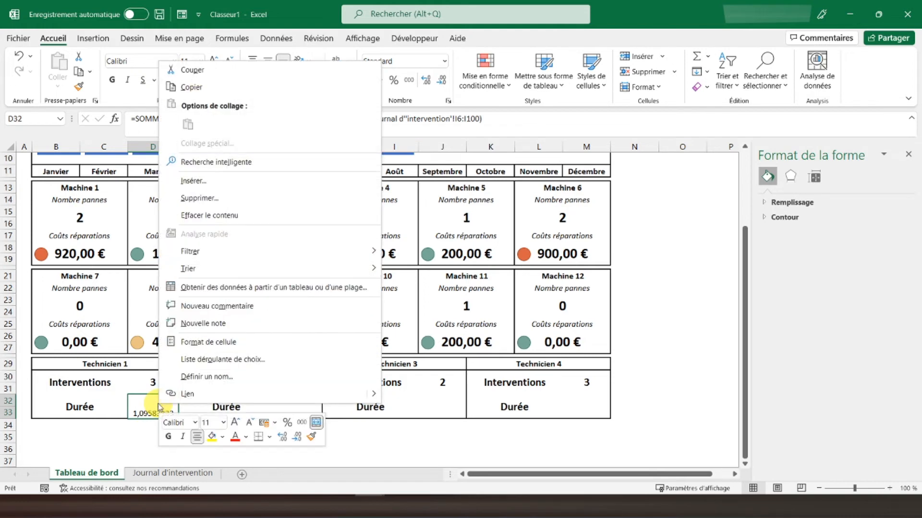
left_click(214, 345)
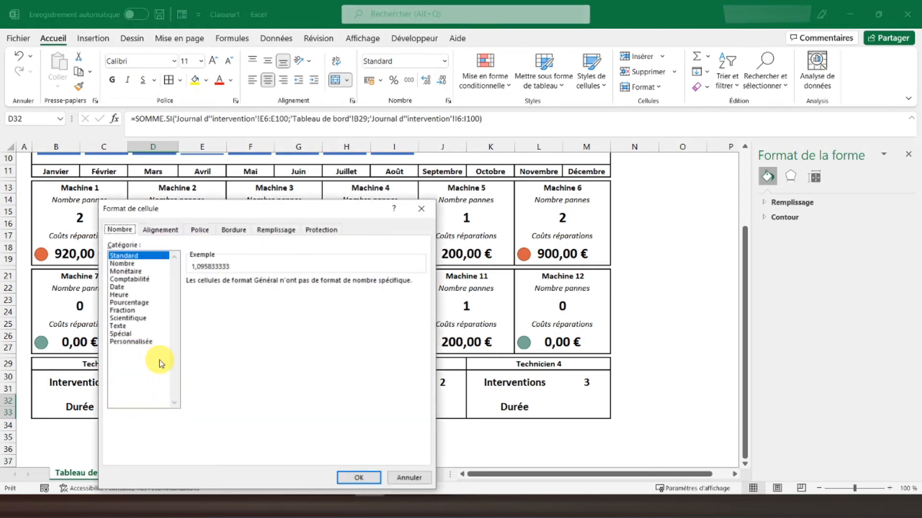
left_click(120, 294)
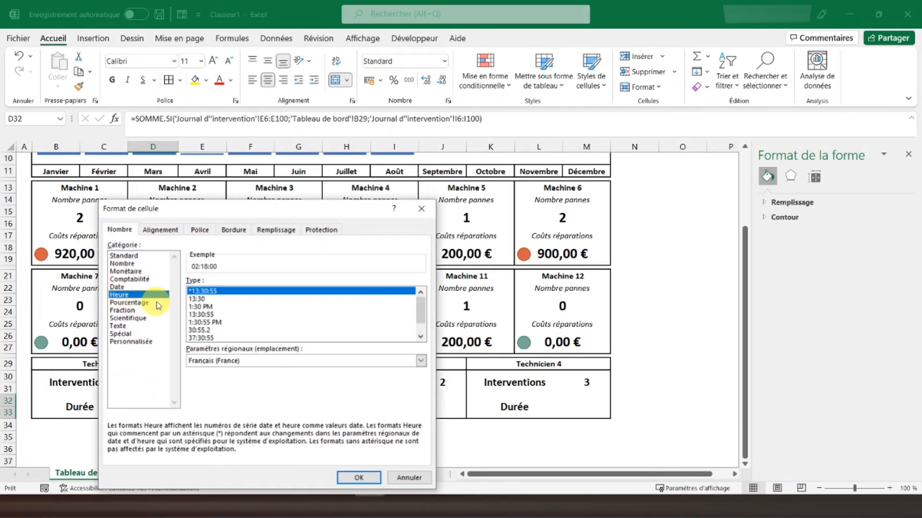
left_click(206, 299)
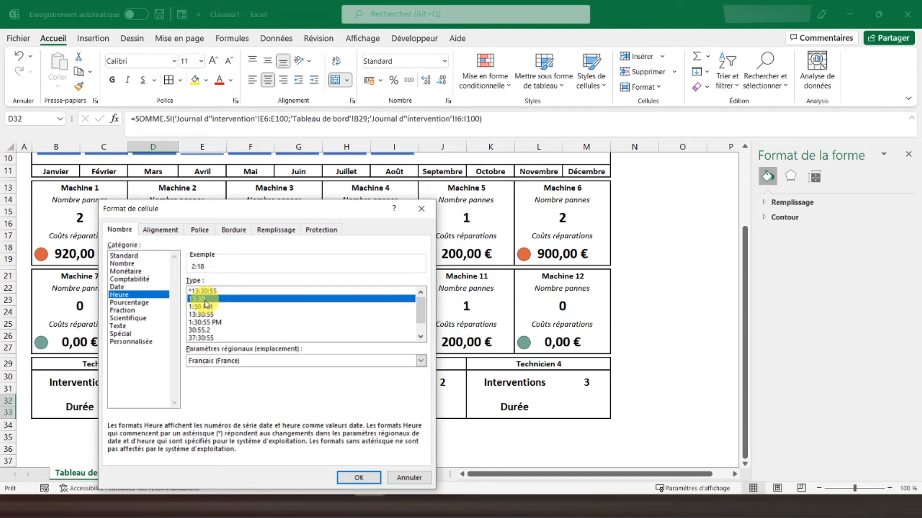
left_click(372, 479)
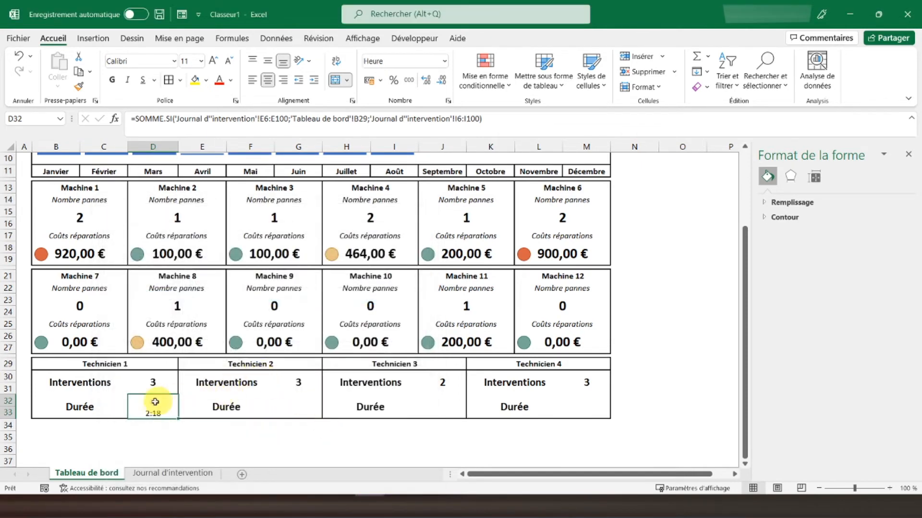
left_click(268, 61)
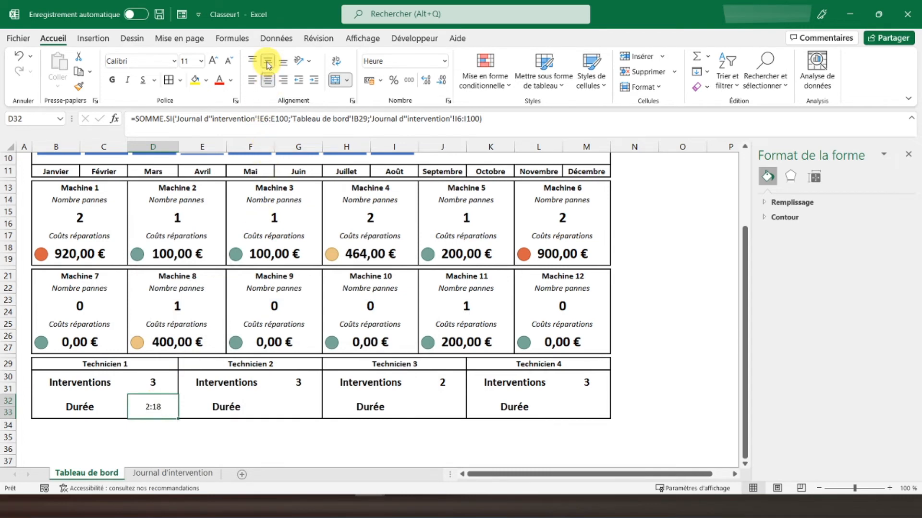
Check Technicien 1's duration against the journal's Durée entries and give the dashboard duration cell the custom number format [hh]:mm
left_click(159, 473)
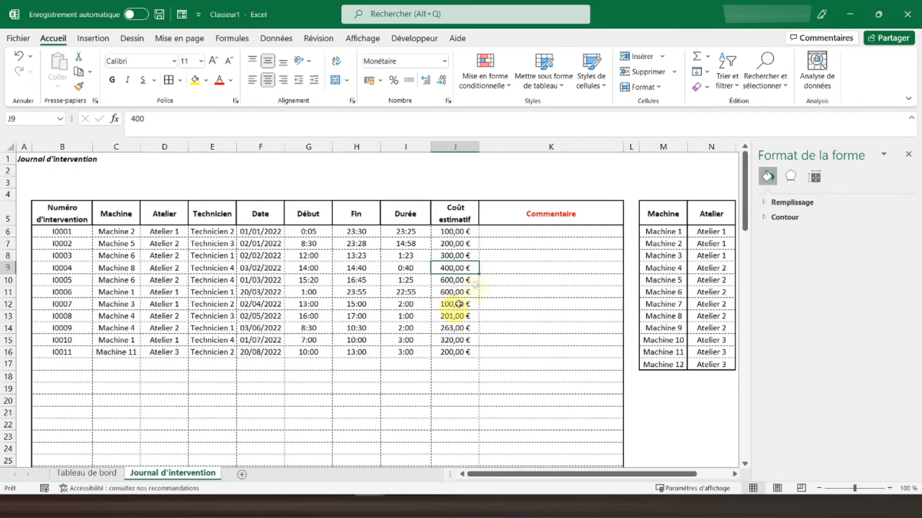
left_click(406, 234)
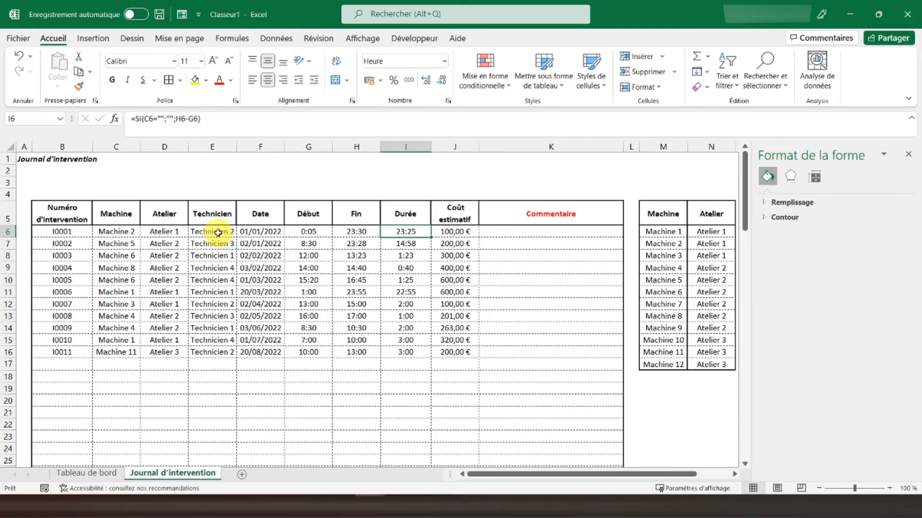
left_click(392, 254)
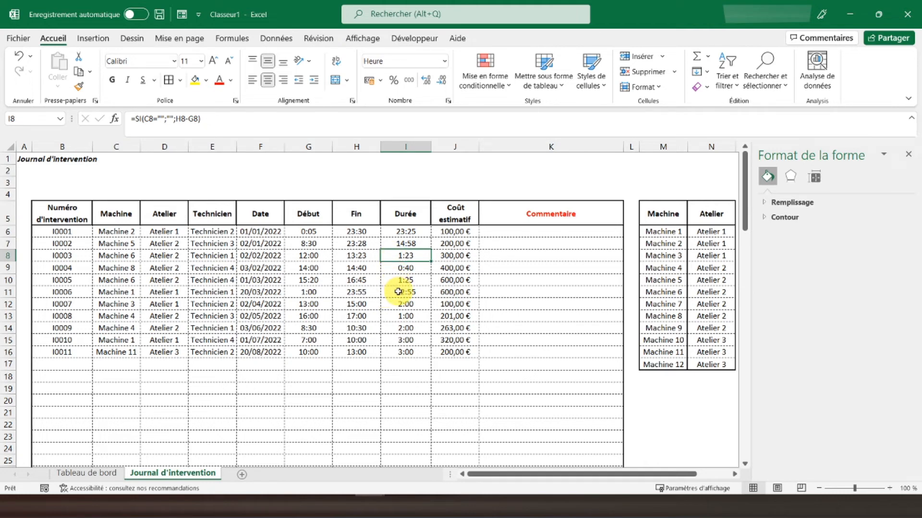
left_click(92, 474)
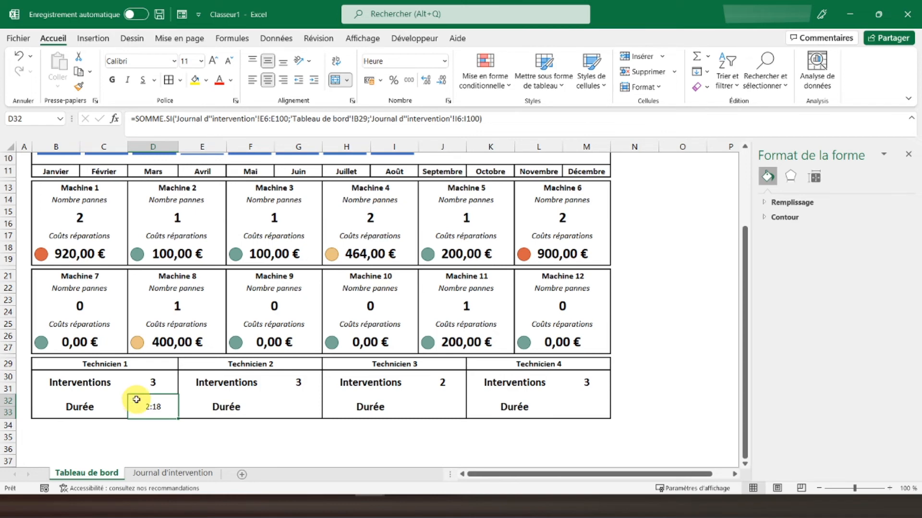
right_click(136, 400)
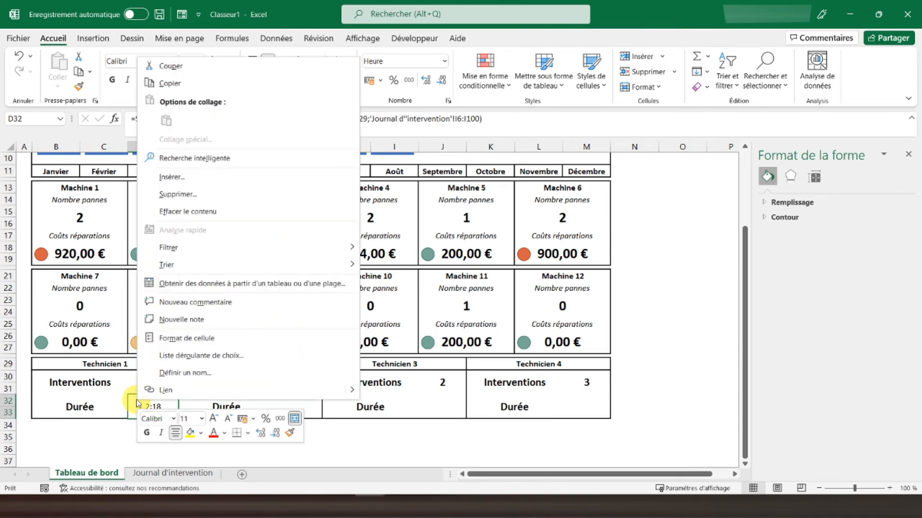
left_click(197, 339)
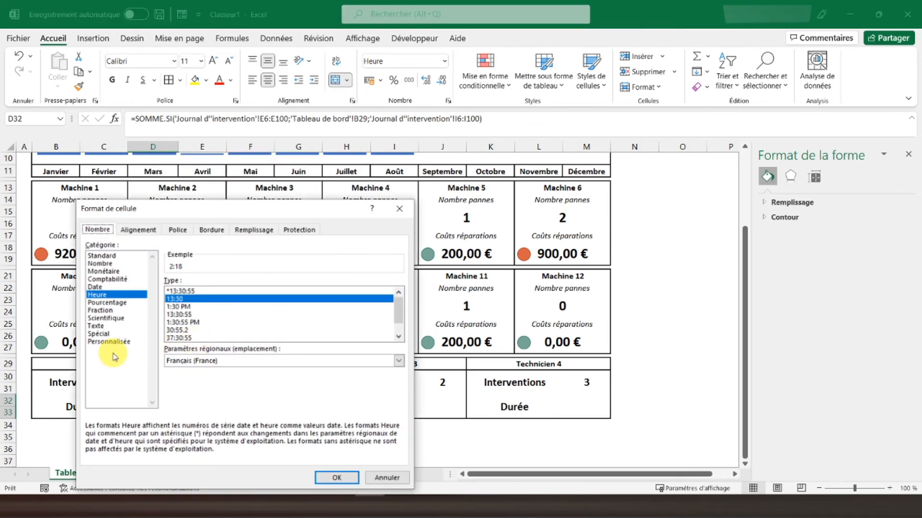
left_click(116, 341)
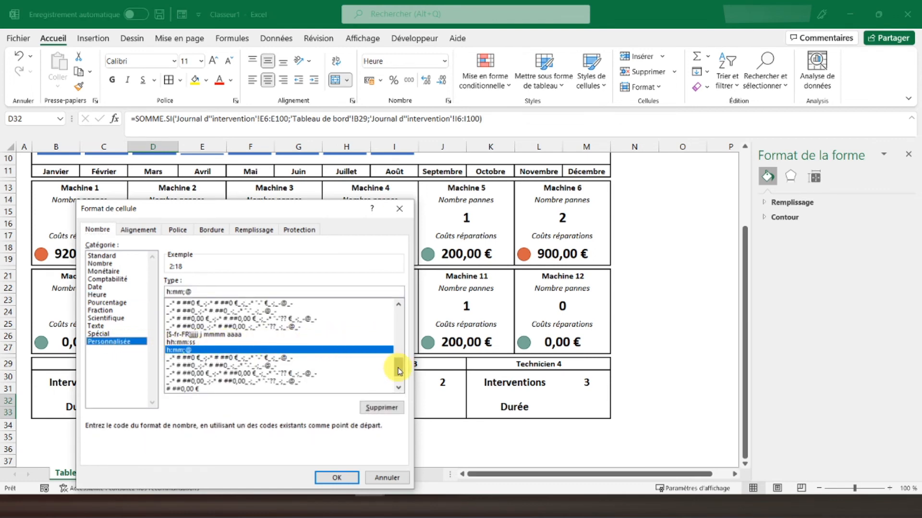
scroll(398, 371, "down", 1)
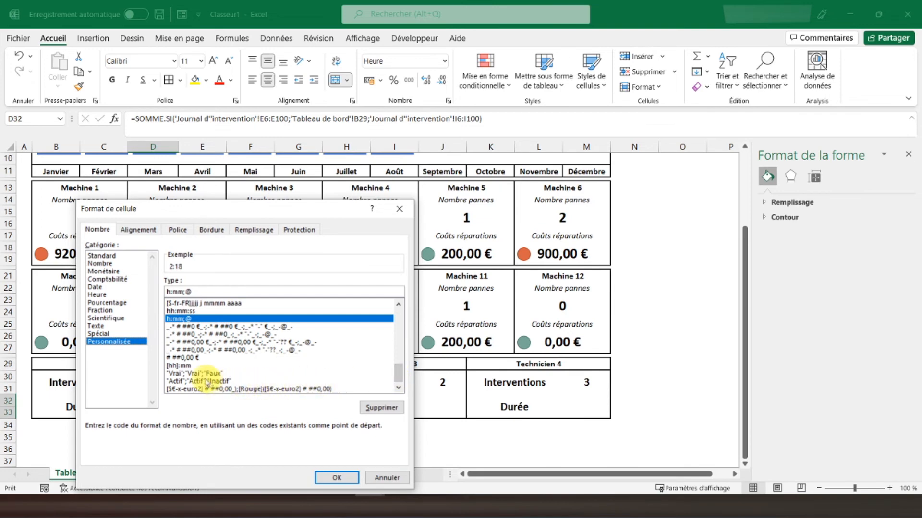
left_click(185, 365)
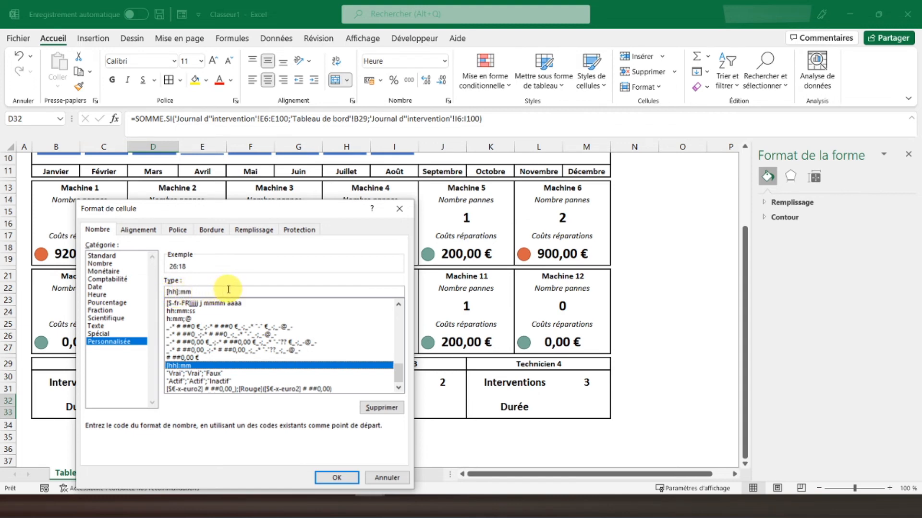
left_click(337, 477)
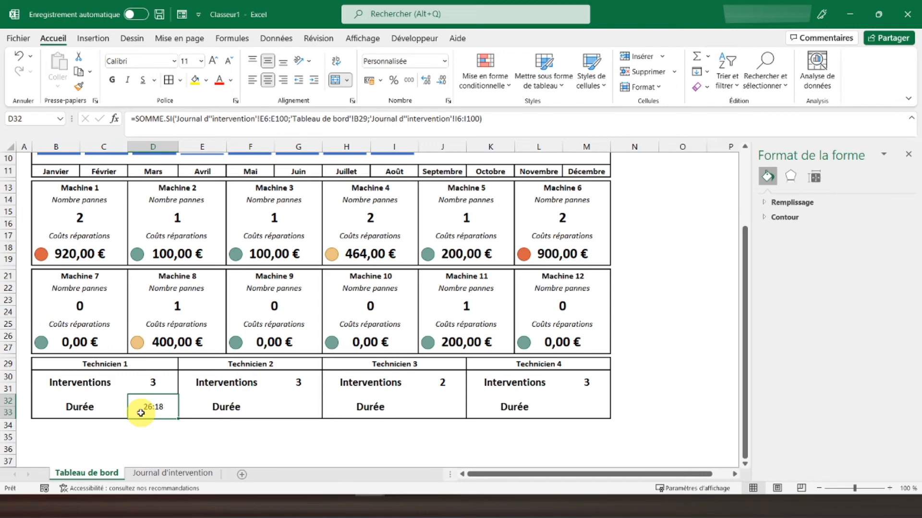
left_click(164, 474)
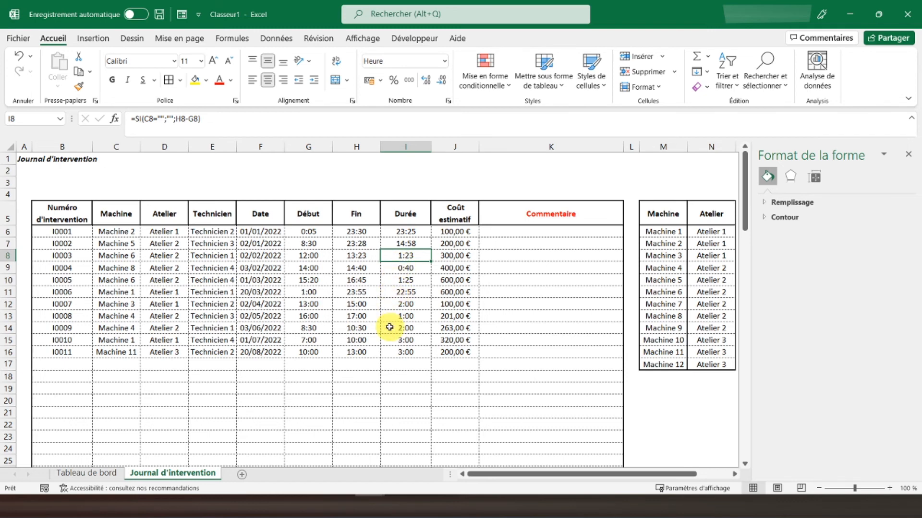
left_click(94, 473)
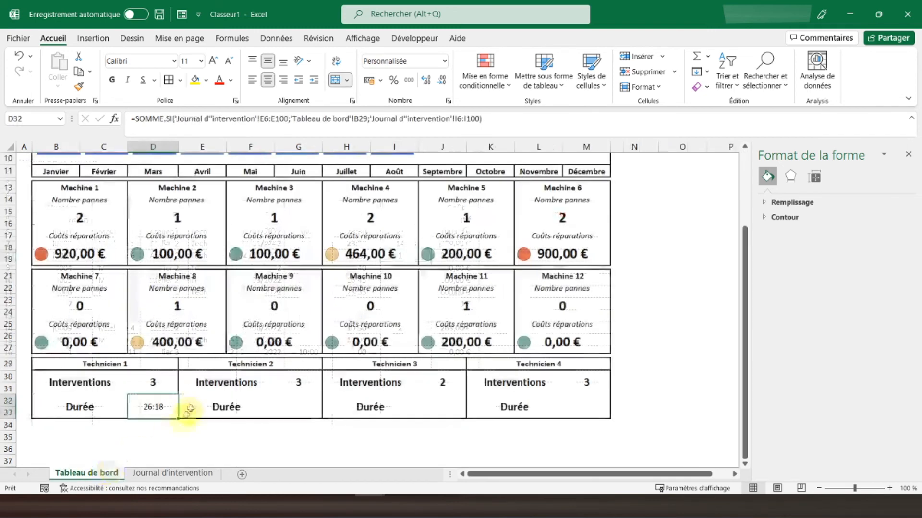
Make Technicien 1's duration value bold with font size 18
left_click(112, 81)
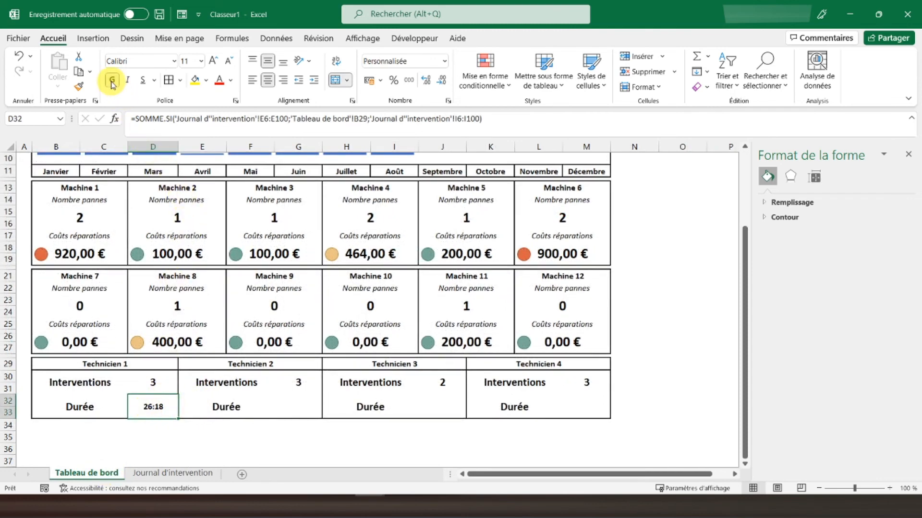
left_click(192, 59)
type("18")
key("Return")
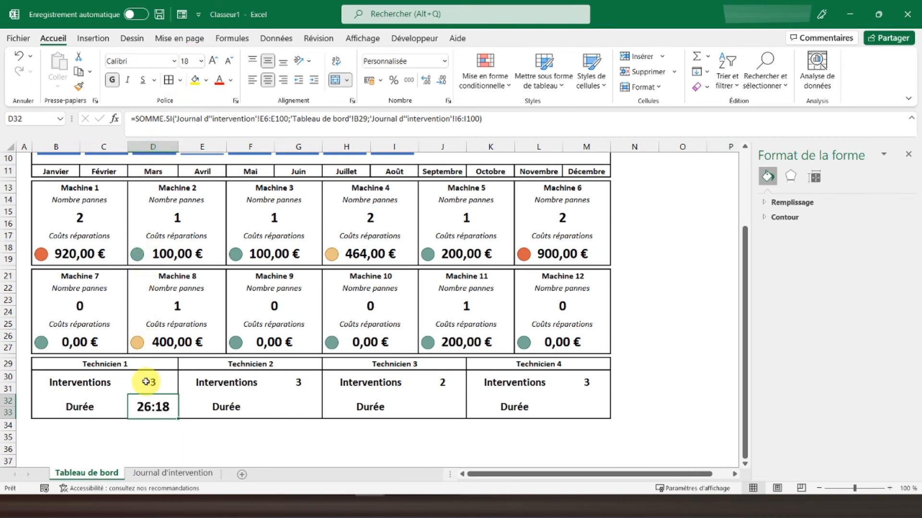
Make the journal ranges in Technicien 1's duration formula absolute as $E$6:$E$100 and $I$6:$I$100, leaving criterion B29 relative
left_click(260, 120)
key("F4")
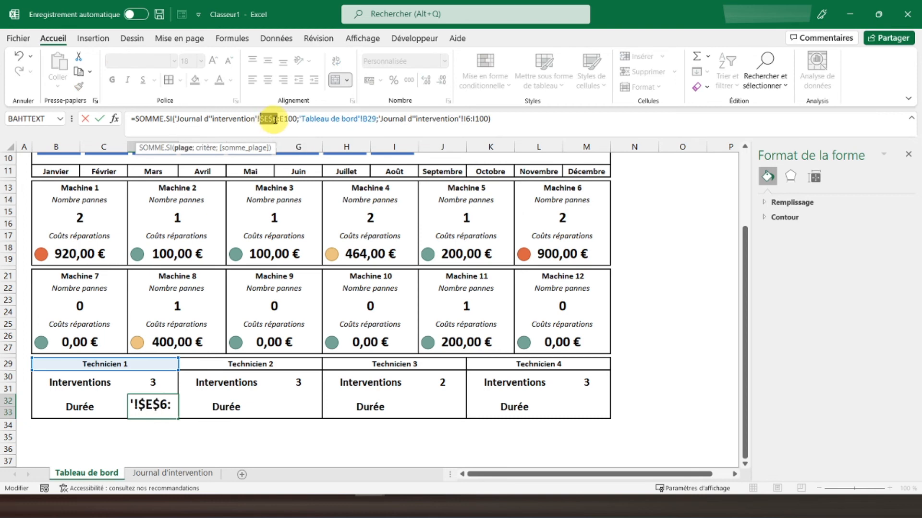
left_click(287, 120)
key("F4")
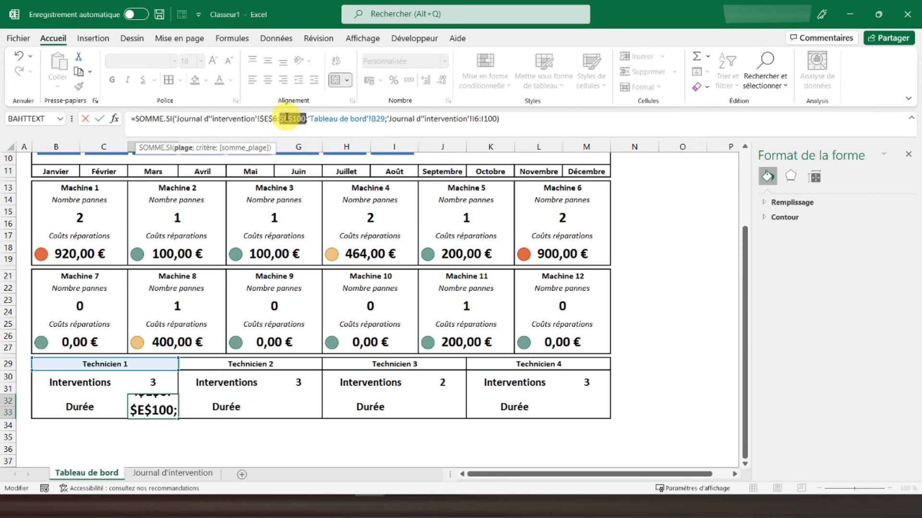
left_click(475, 119)
key("F4")
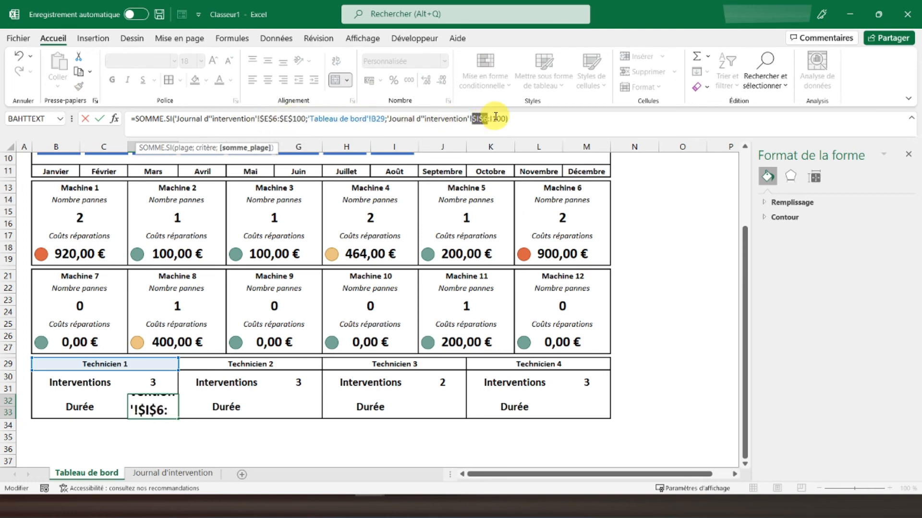
left_click(496, 119)
key("F4")
key("Return")
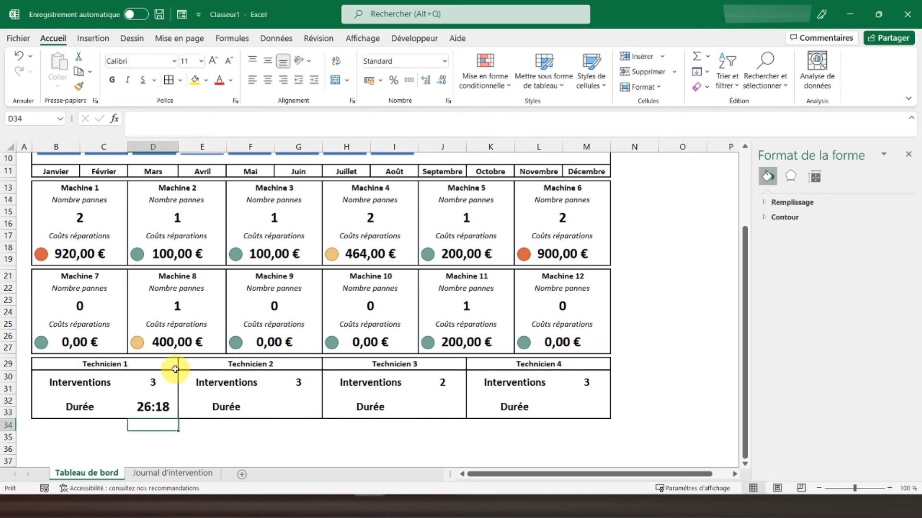
Copy Technicien 1's duration cell to G32 beside Technicien 2's "Durée" label and check the criterion reference in the pasted formula
left_click(156, 405)
key("ctrl+c")
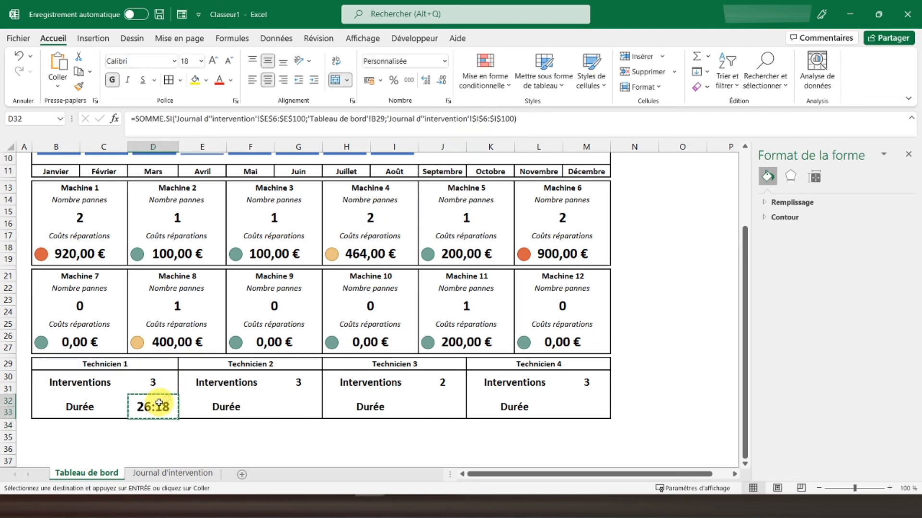
left_click(289, 400)
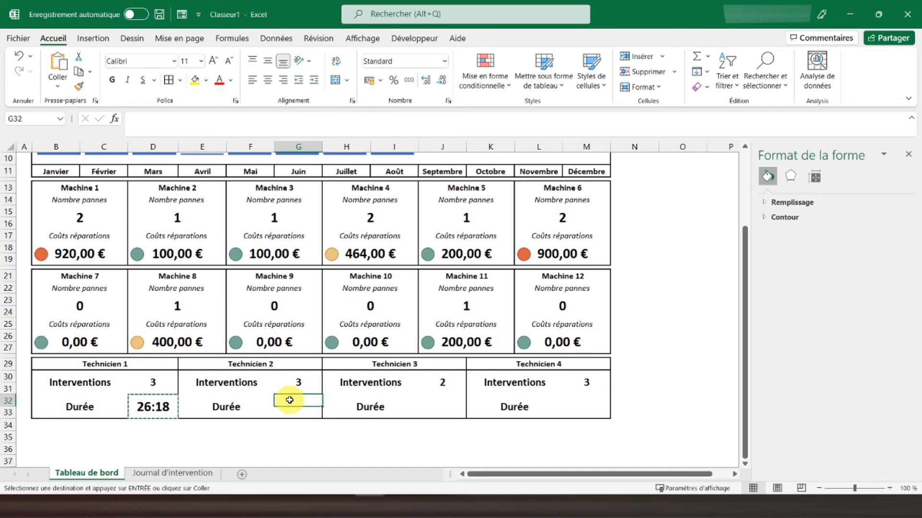
key("ctrl+v")
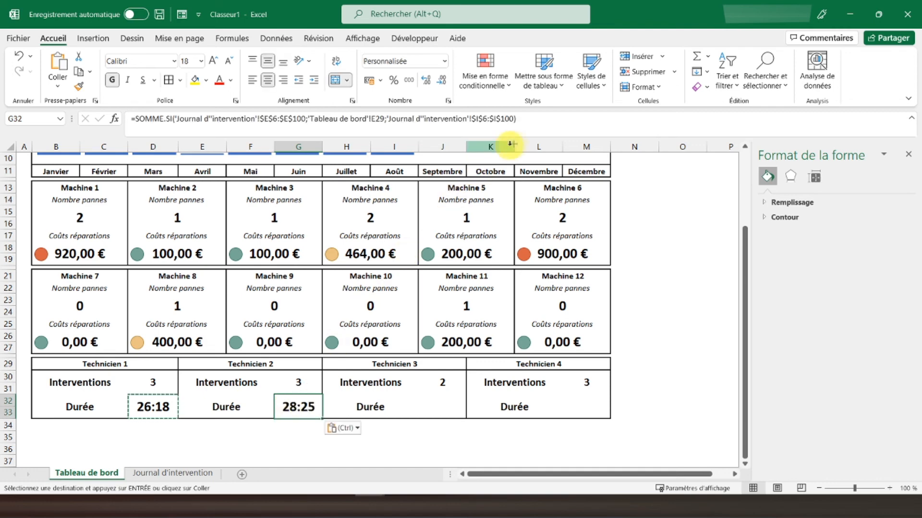
left_click(532, 120)
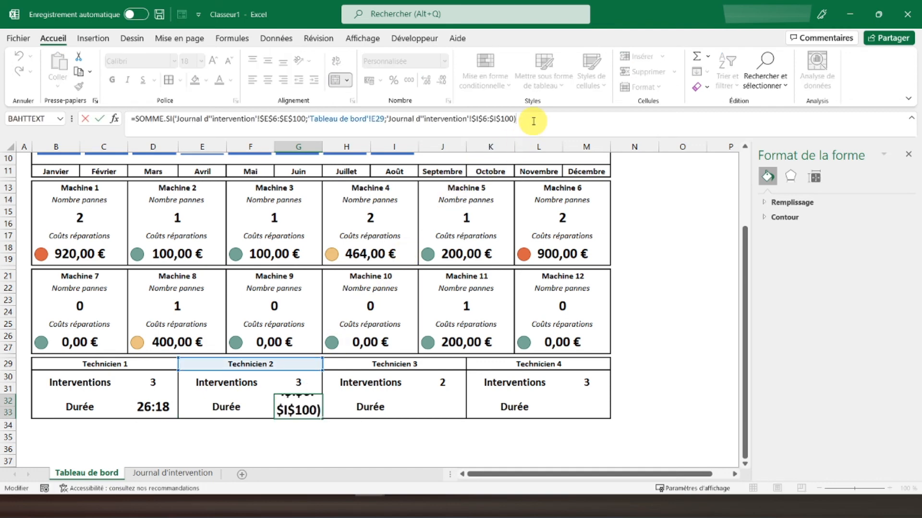
key("Return")
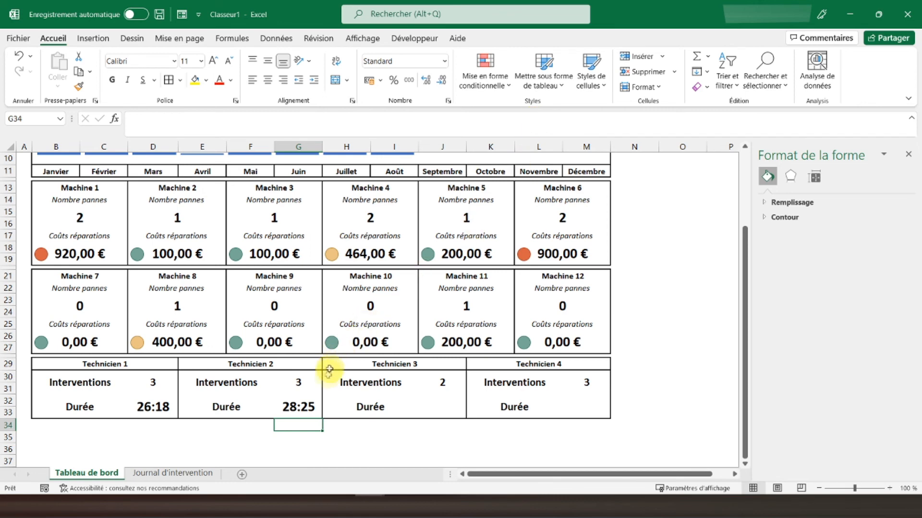
Copy Technicien 2's duration cell to J32 for Technicien 3 and M32 for Technicien 4
left_click(300, 409)
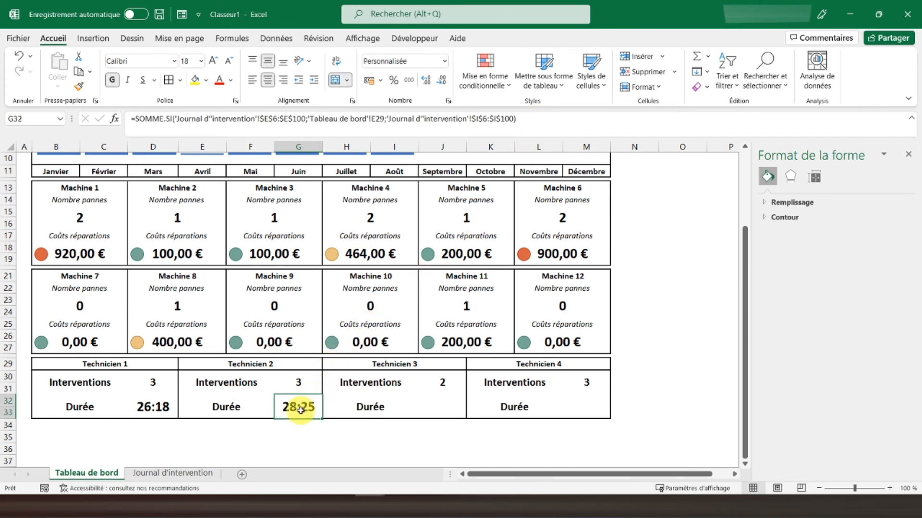
key("ctrl+c")
left_click(428, 400)
key("ctrl+v")
left_click(570, 398)
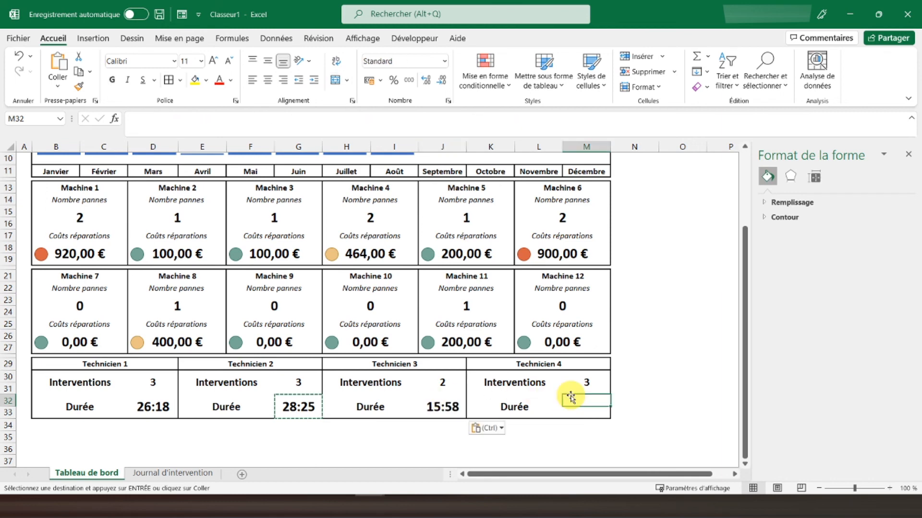
key("ctrl+v")
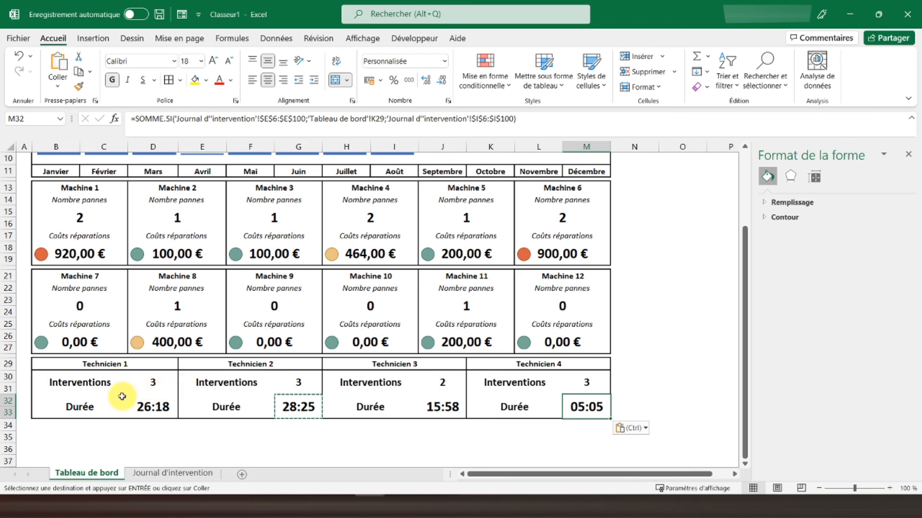
Review the duration cells of Technicien 1, 2 and 3 and go back to the dashboard's title cell
left_click(93, 408)
left_click(154, 407)
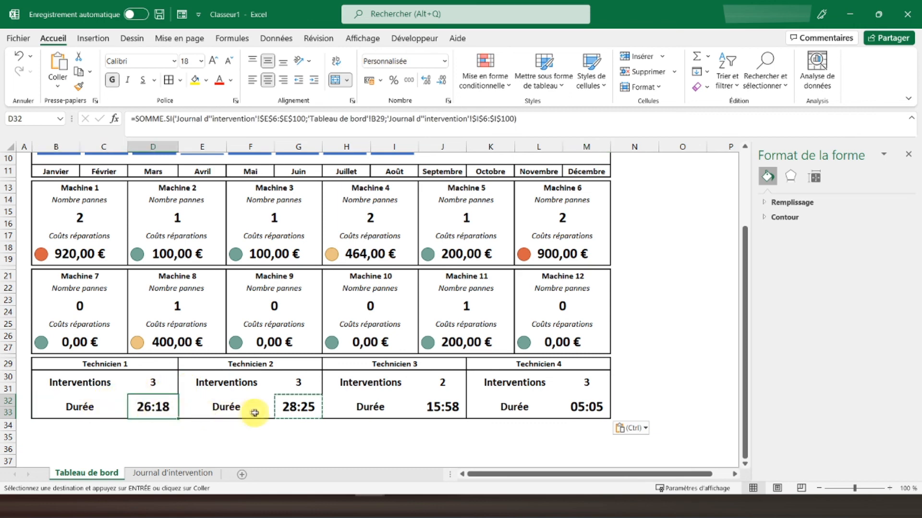
left_click(286, 407)
left_click(438, 407)
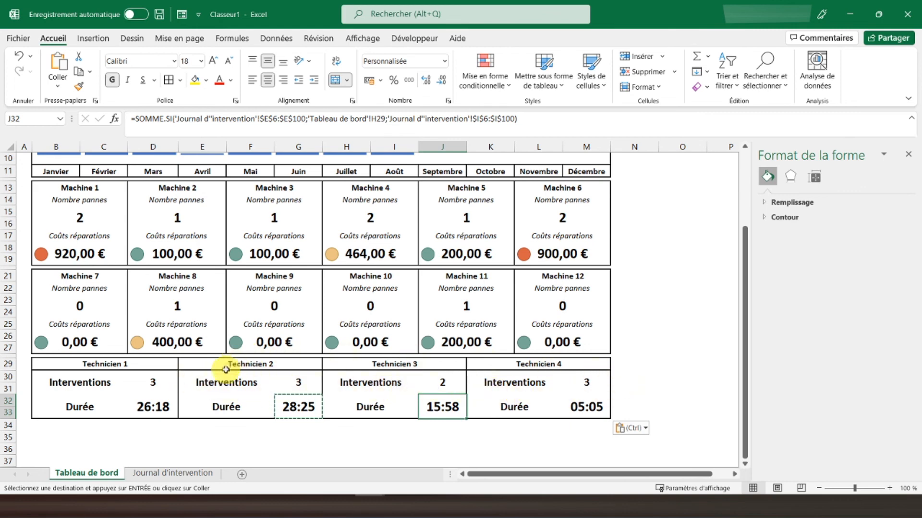
left_click(149, 406)
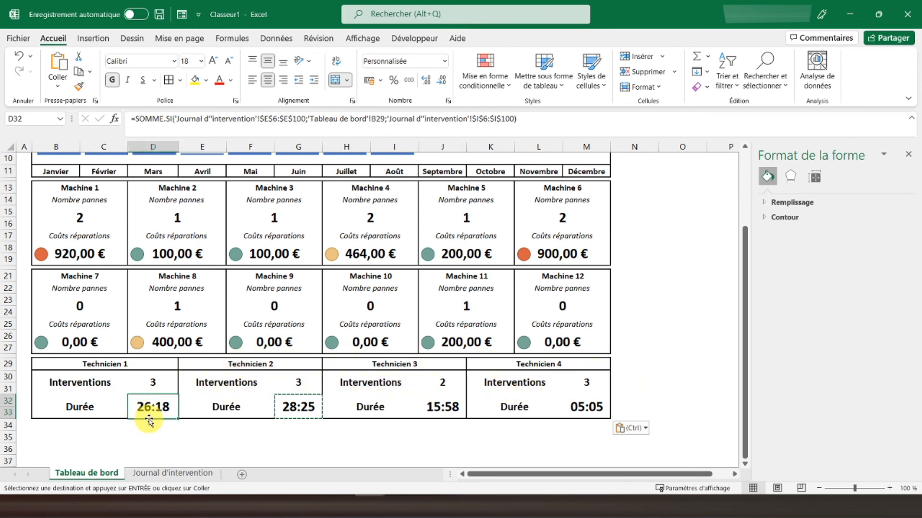
scroll(153, 413, "up", 3)
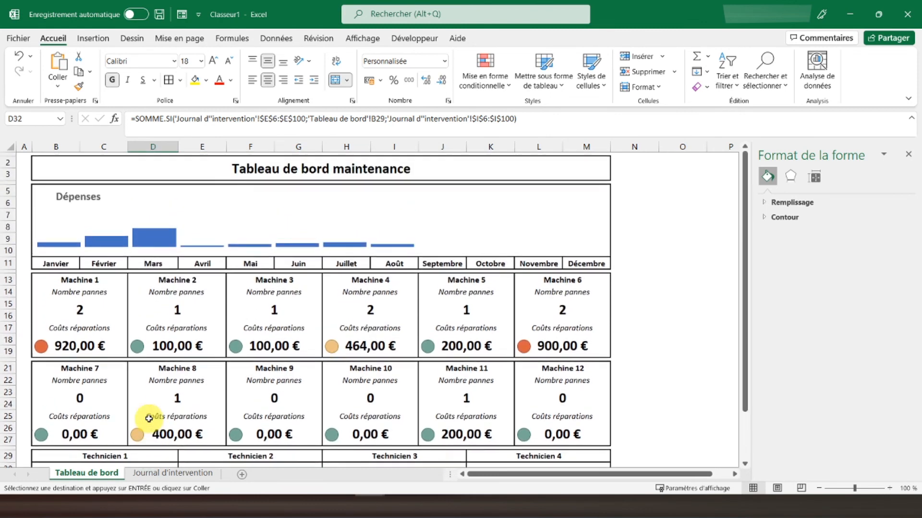
left_click(55, 168)
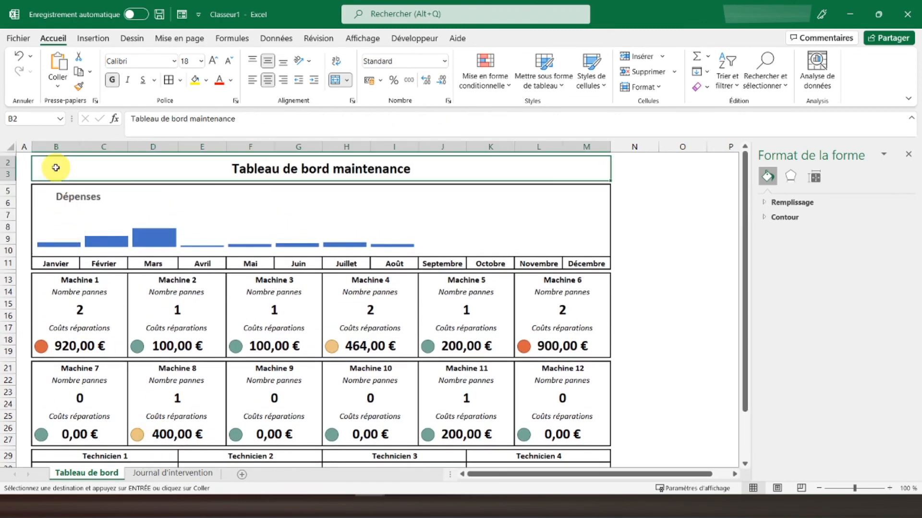